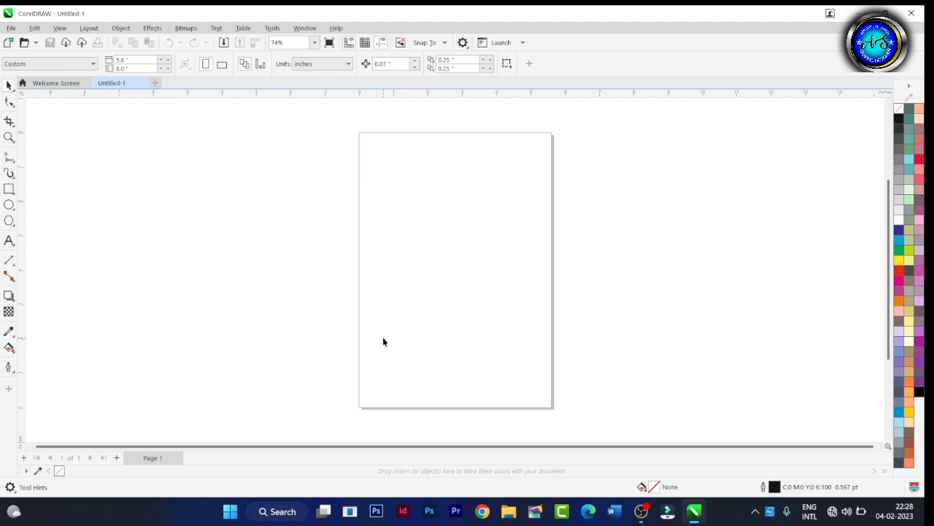
Add the letter "A" as Arial 24 pt artistic text in the upper part of the page.
click(9, 240)
click(389, 209)
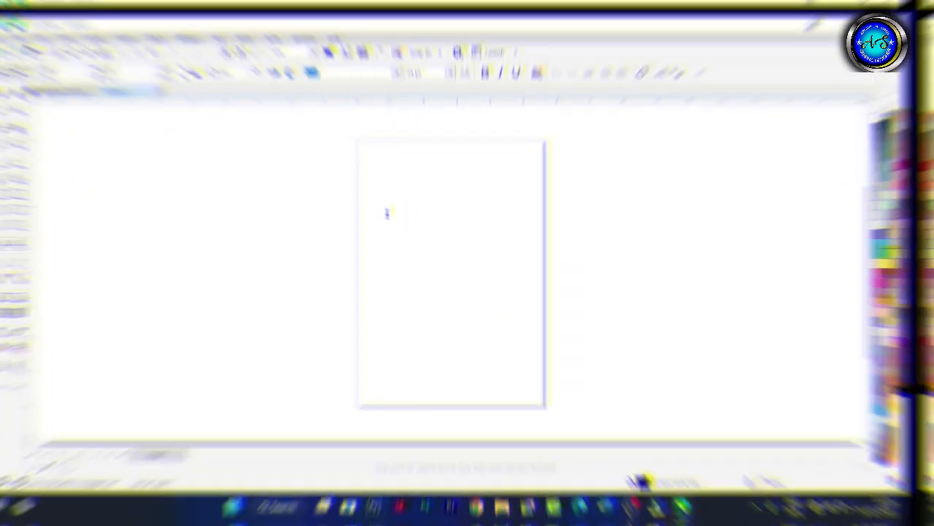
click(390, 208)
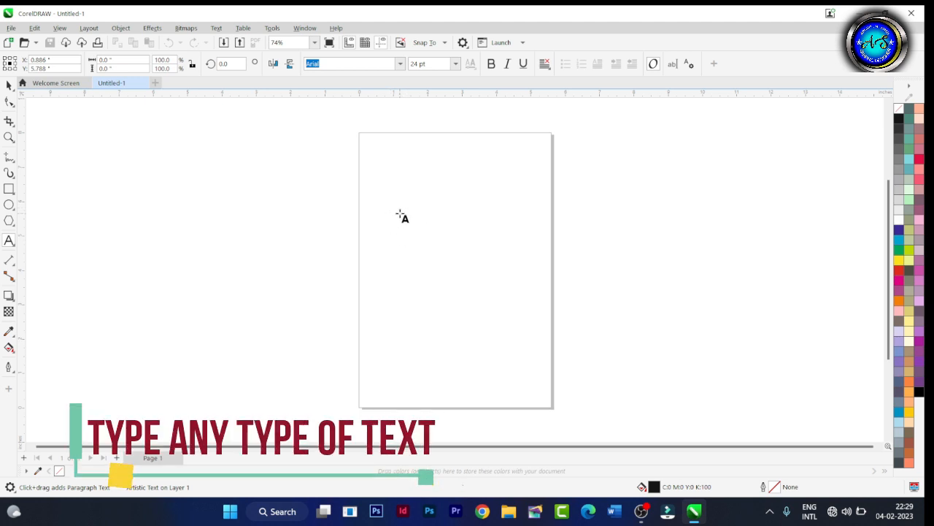
text(a)
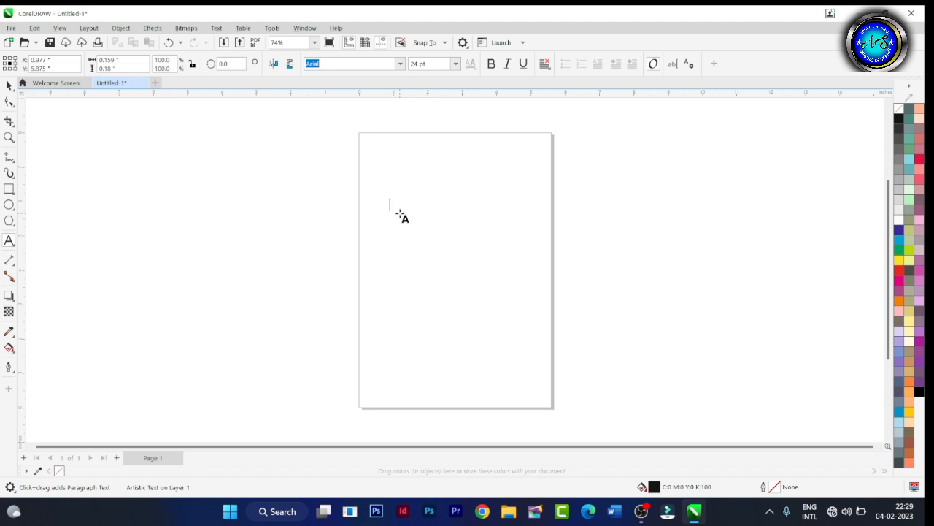
click(9, 86)
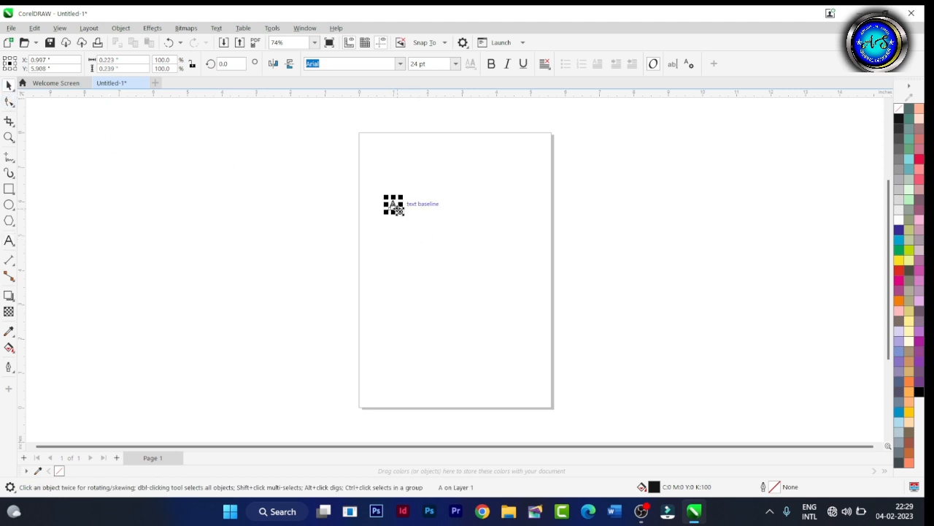
Enlarge the letter A to about 4.35 by 4.64 inches and center it on the page.
drag(398, 211, 475, 289)
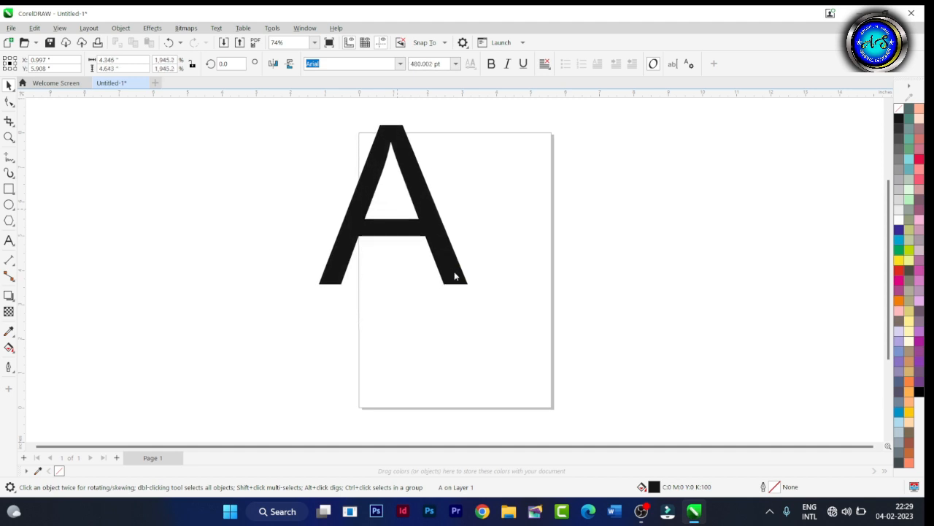
key(p)
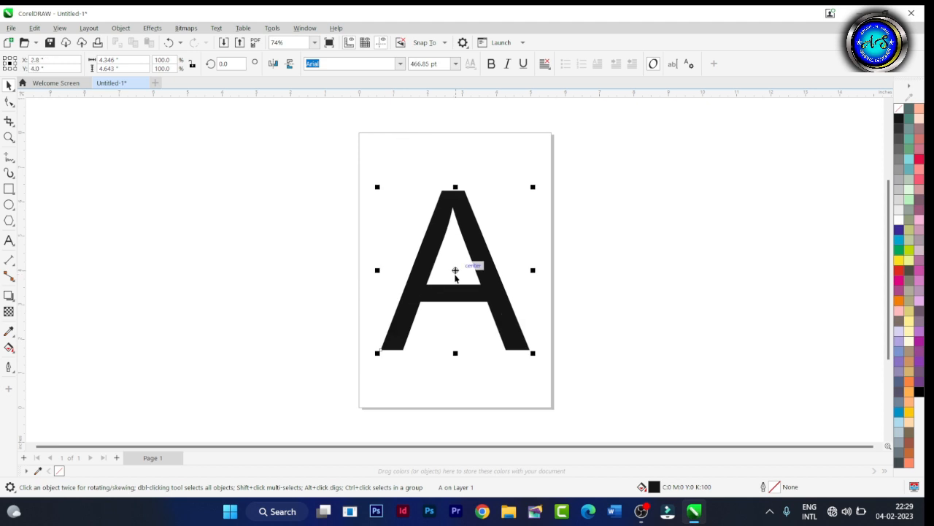
key(ctrl+b)
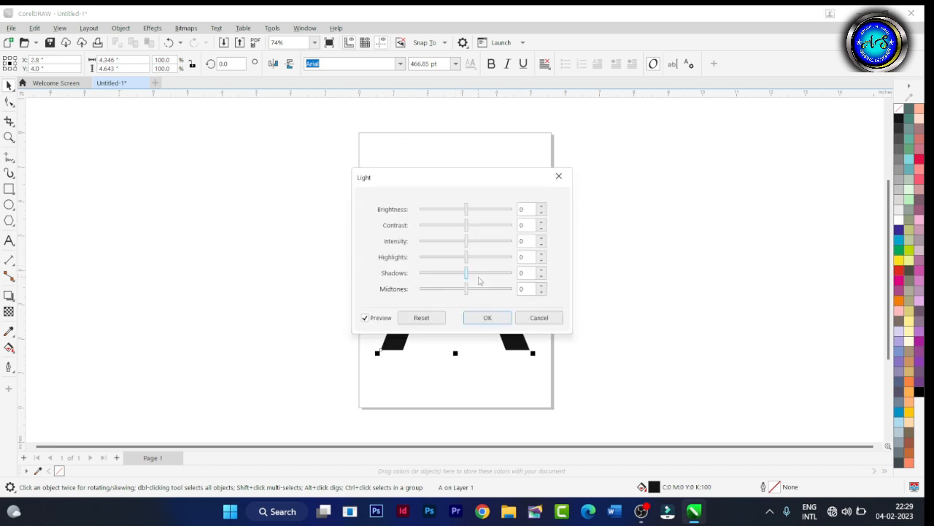
click(559, 178)
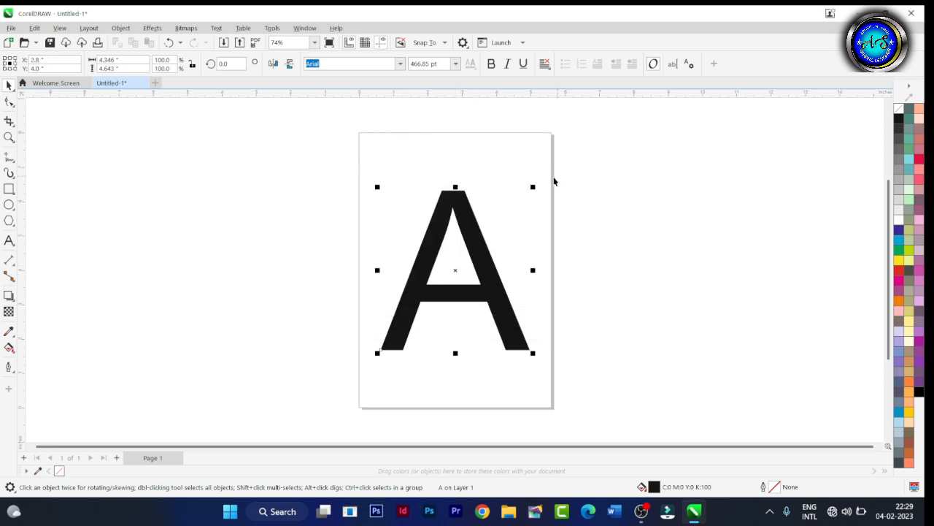
click(297, 191)
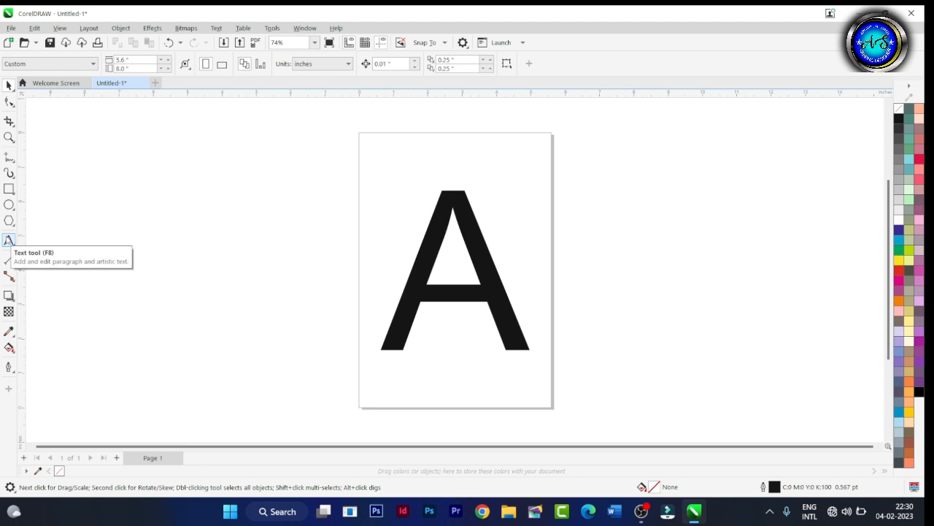
Draw a freehand wavy line about 4.4 inches wide above the A and set its outline width to 12 pt.
click(8, 159)
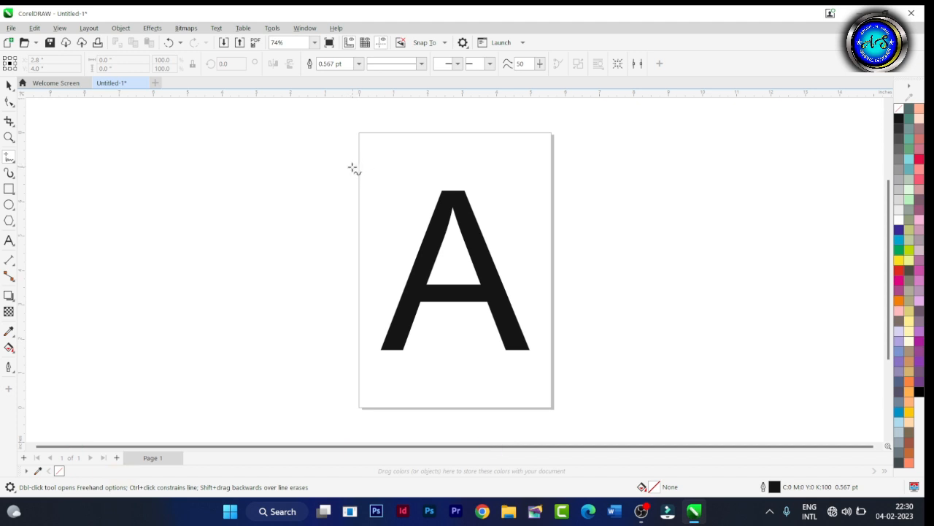
mouse_move(344, 175)
mouse_down()
mouse_move(390, 160)
mouse_move(442, 179)
mouse_move(497, 160)
mouse_up()
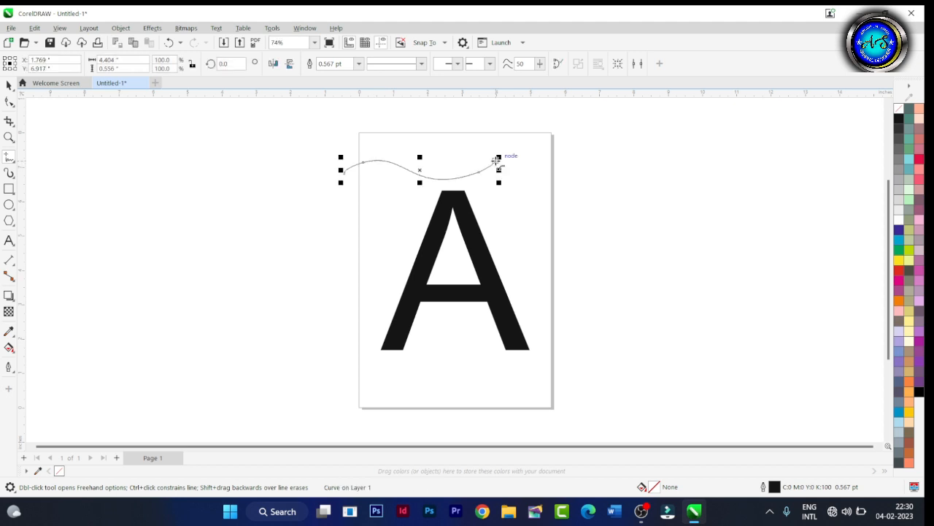
click(8, 85)
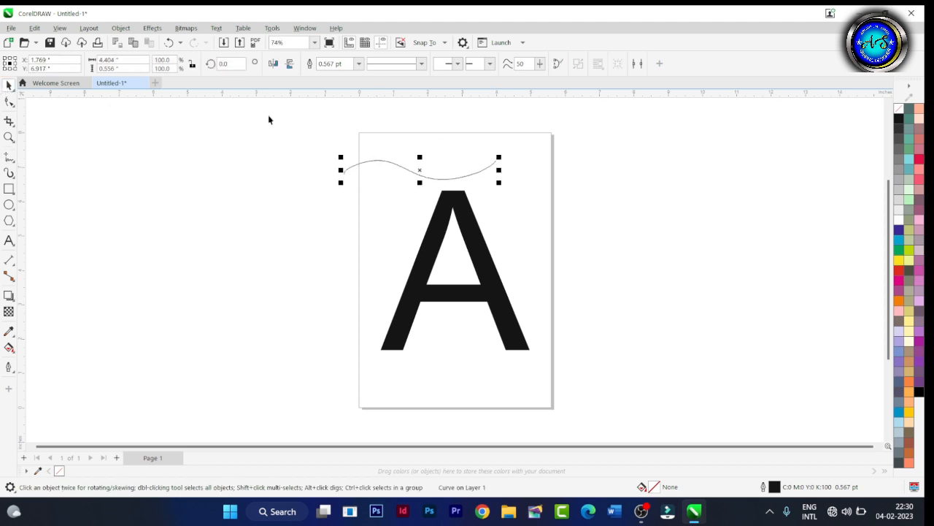
click(358, 64)
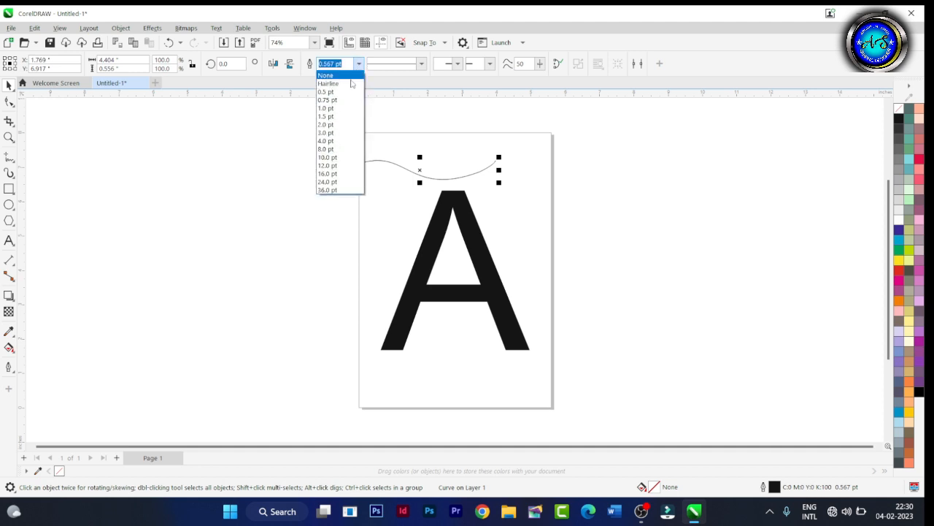
click(339, 166)
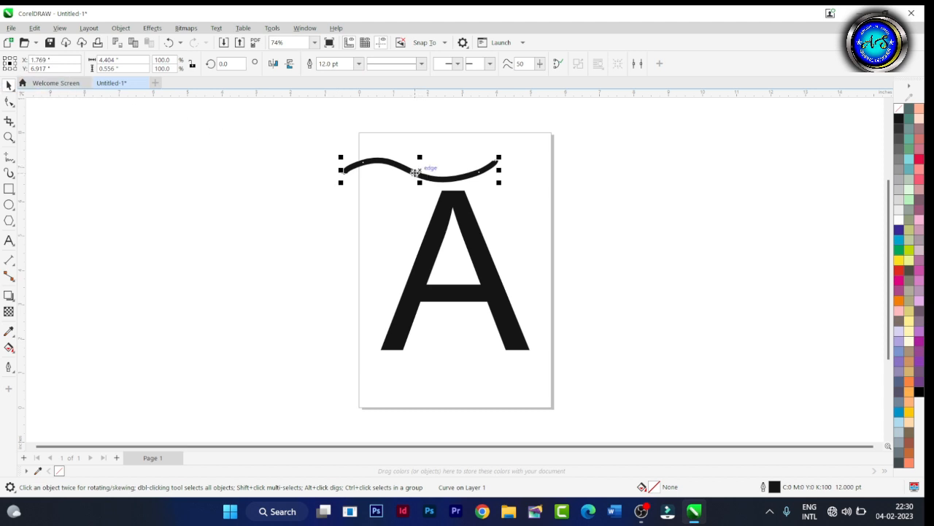
Move the wavy line across the top of the A and convert its outline to an object.
drag(427, 168, 435, 205)
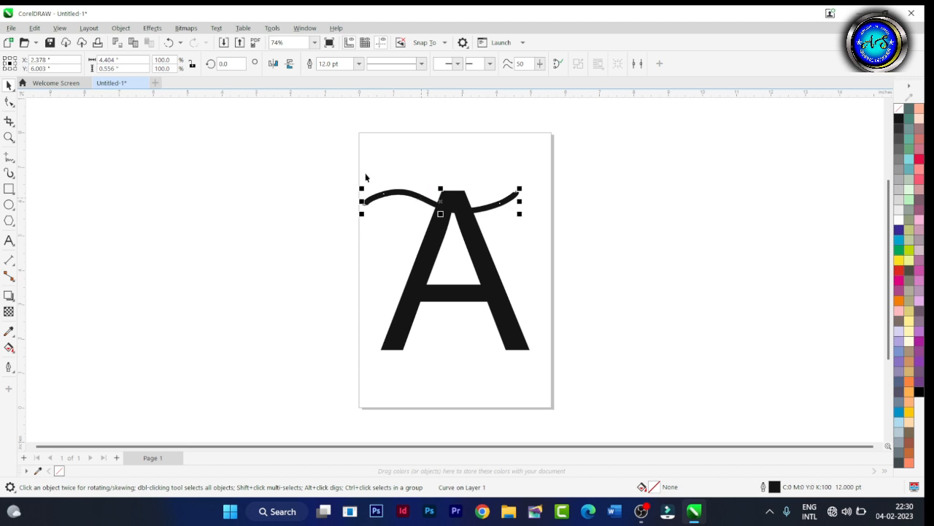
click(115, 29)
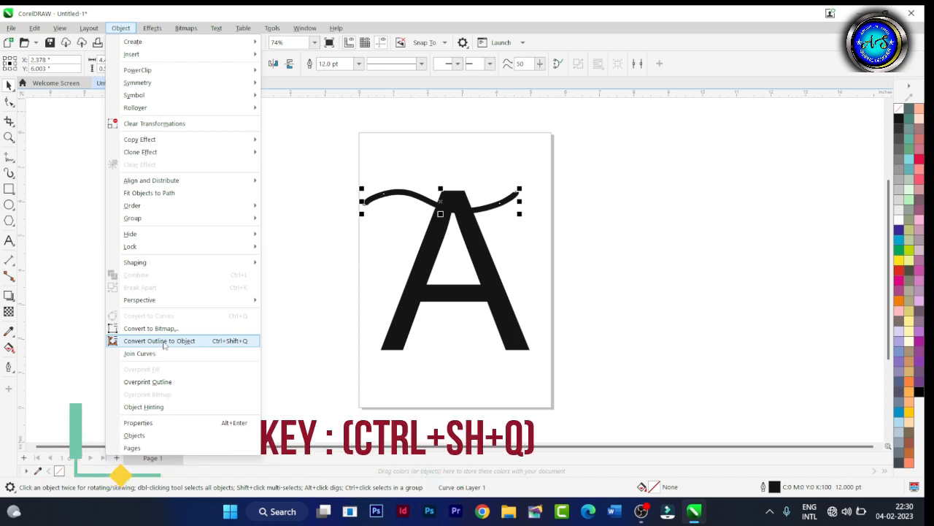
click(164, 344)
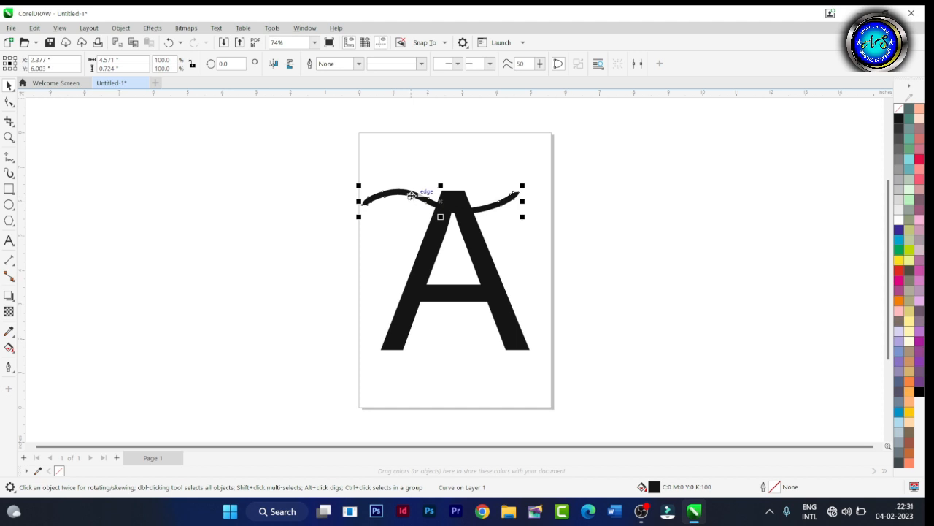
Make three copies of the wavy line straight down across the A, spaced about 1.13 inches apart.
drag(411, 196, 414, 240)
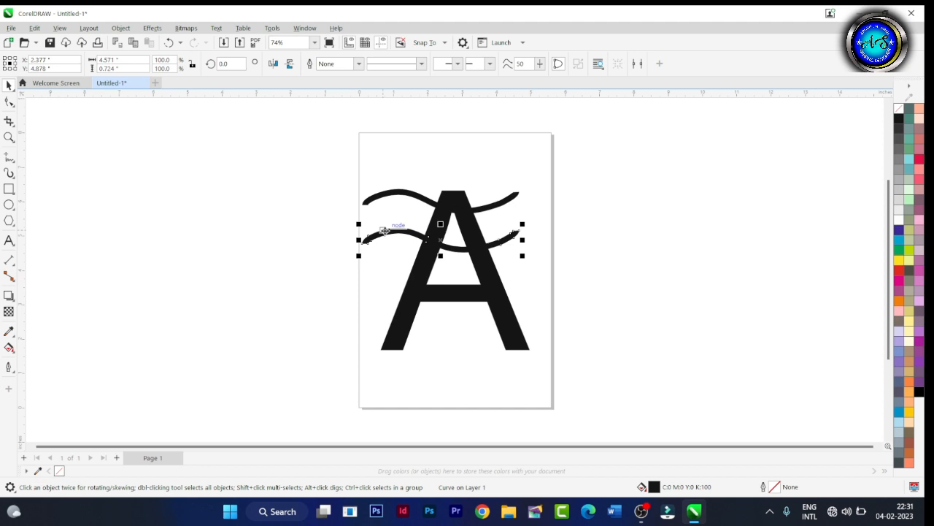
key(ctrl+r)
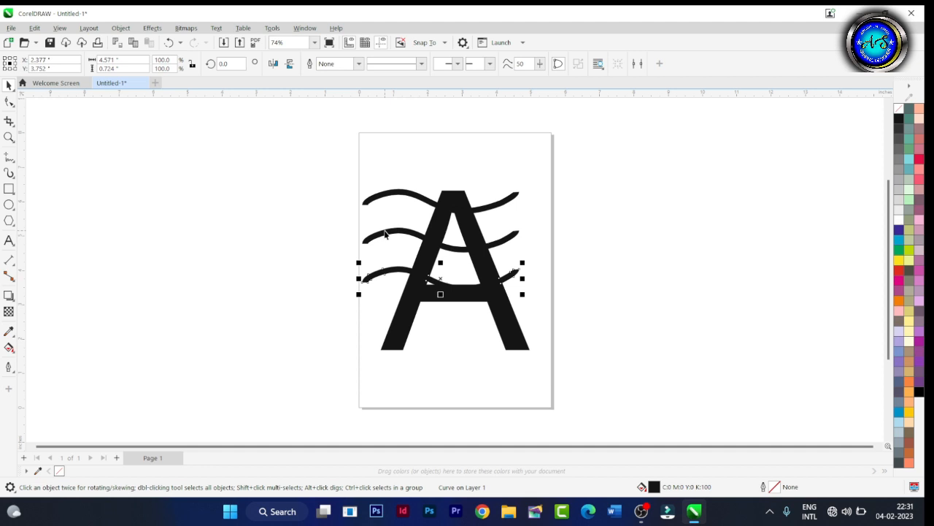
key(ctrl+d)
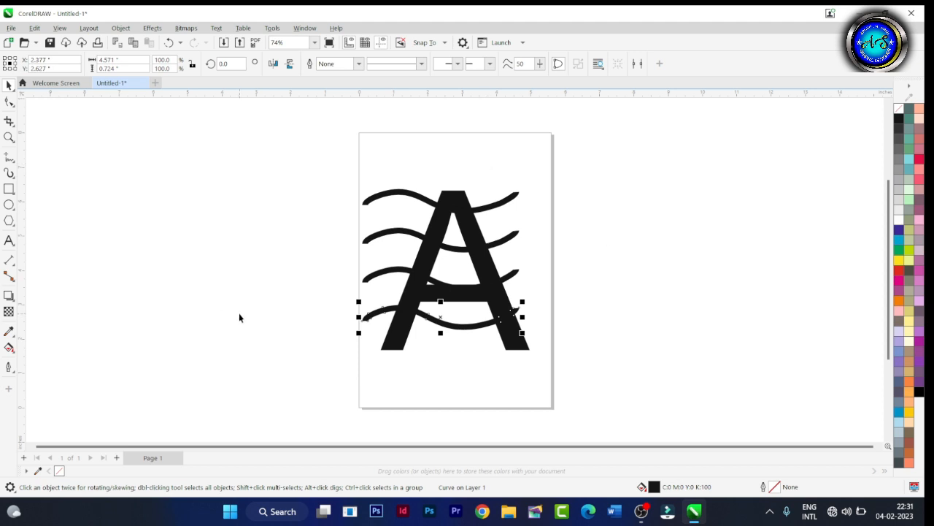
click(294, 291)
Trim the A with all four wavy lines and break the trimmed letter apart into separate pieces.
drag(282, 149, 565, 383)
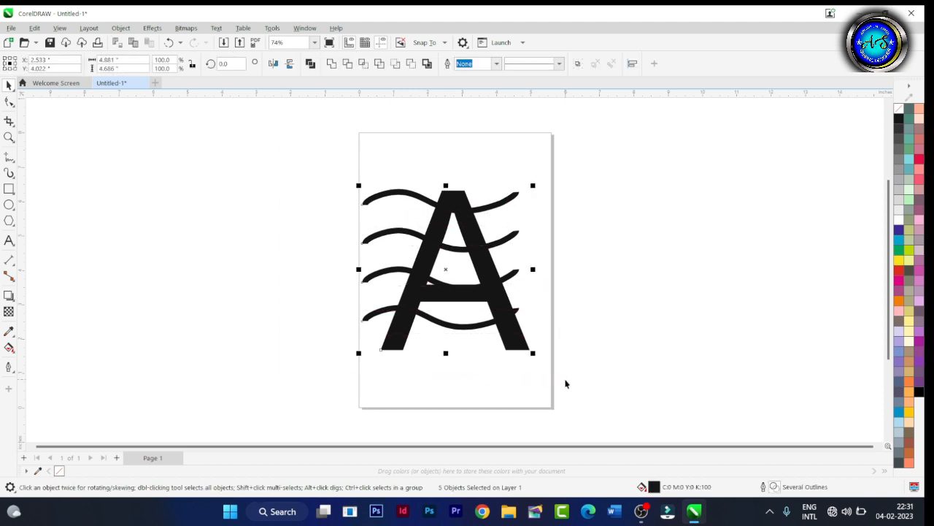
click(352, 67)
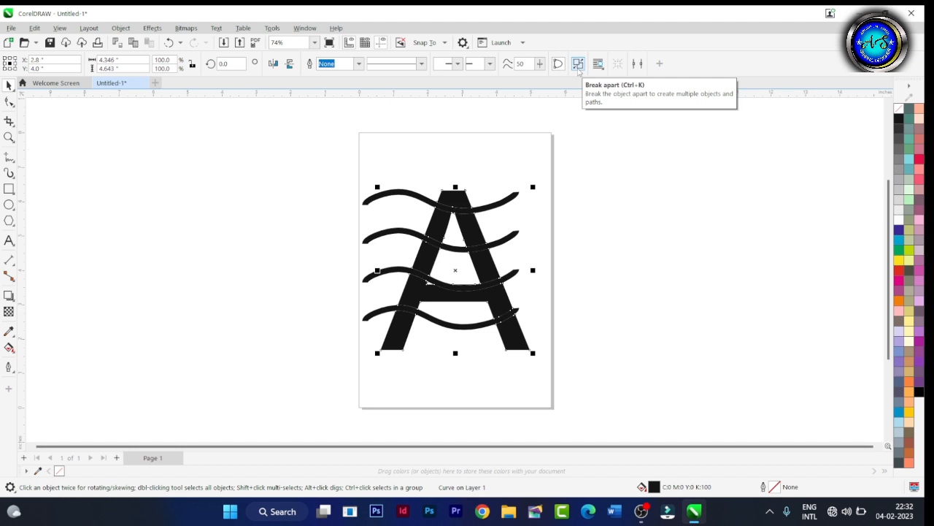
click(578, 64)
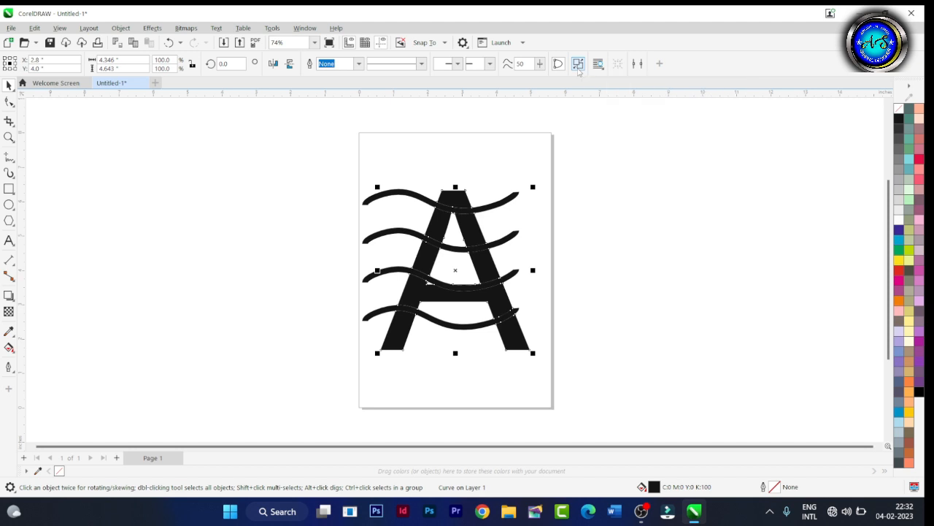
click(195, 229)
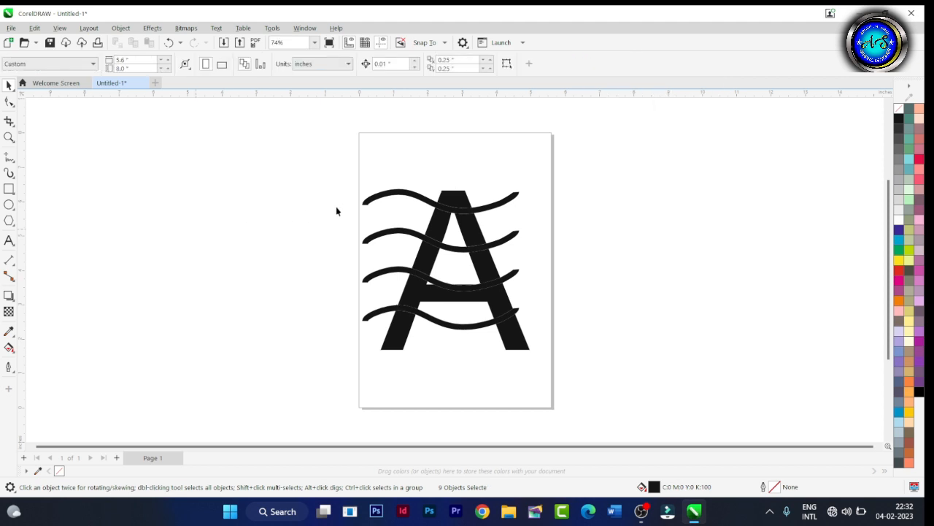
Delete the four wavy lines one by one, leaving only the sliced letter A.
click(382, 198)
key(Delete)
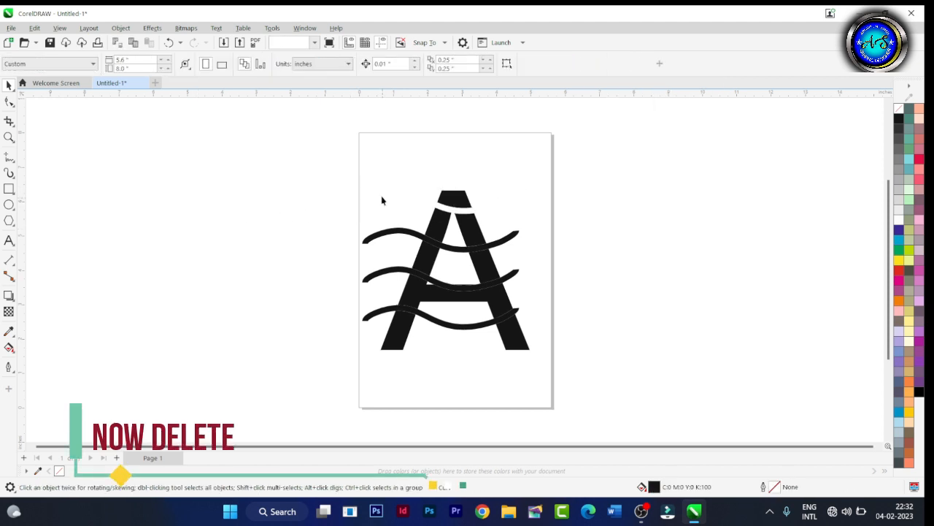
click(390, 231)
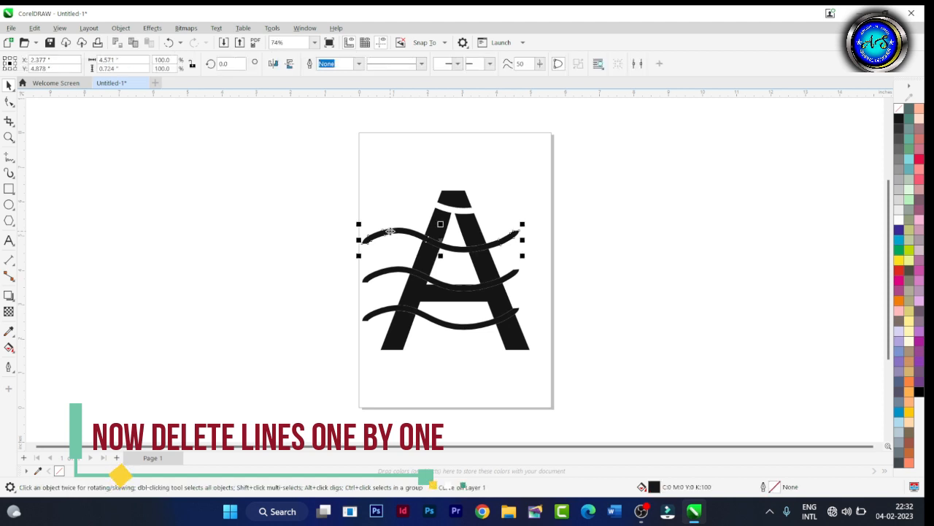
key(Delete)
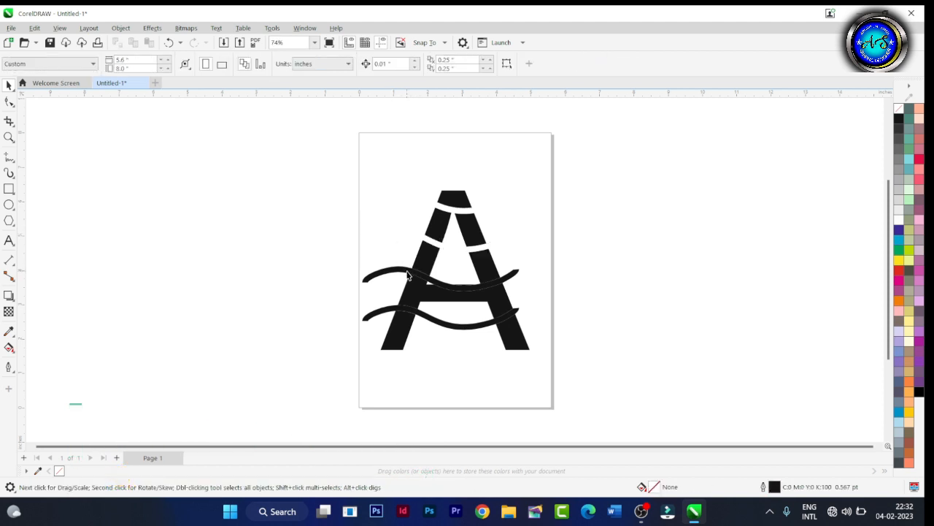
click(407, 275)
key(Delete)
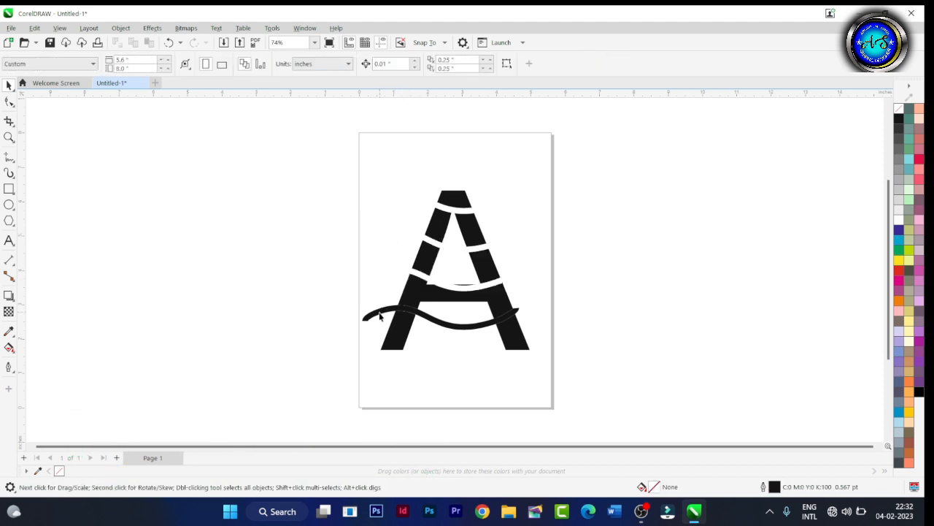
click(379, 314)
key(Delete)
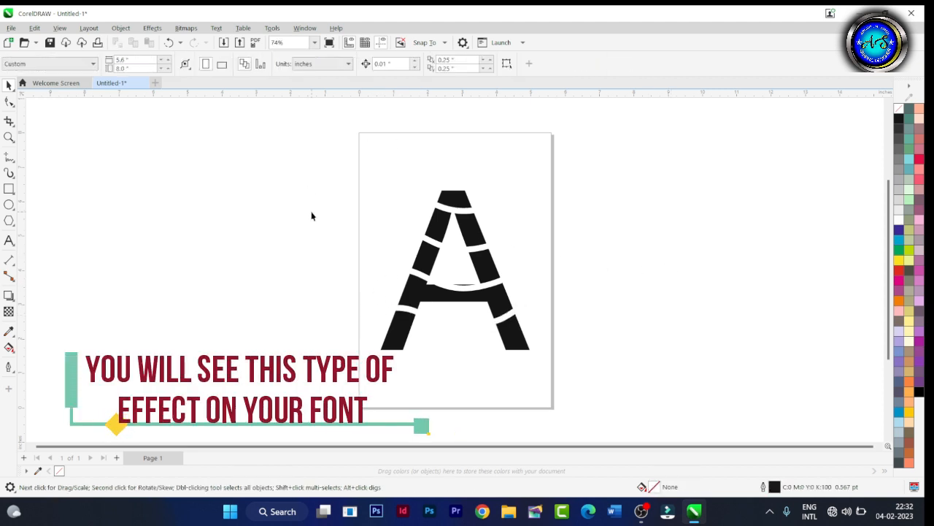
click(446, 199)
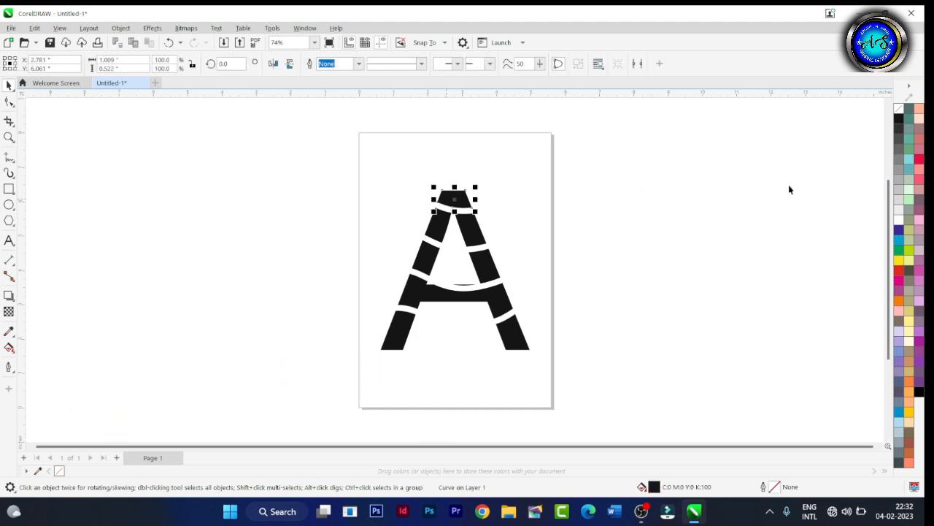
click(317, 167)
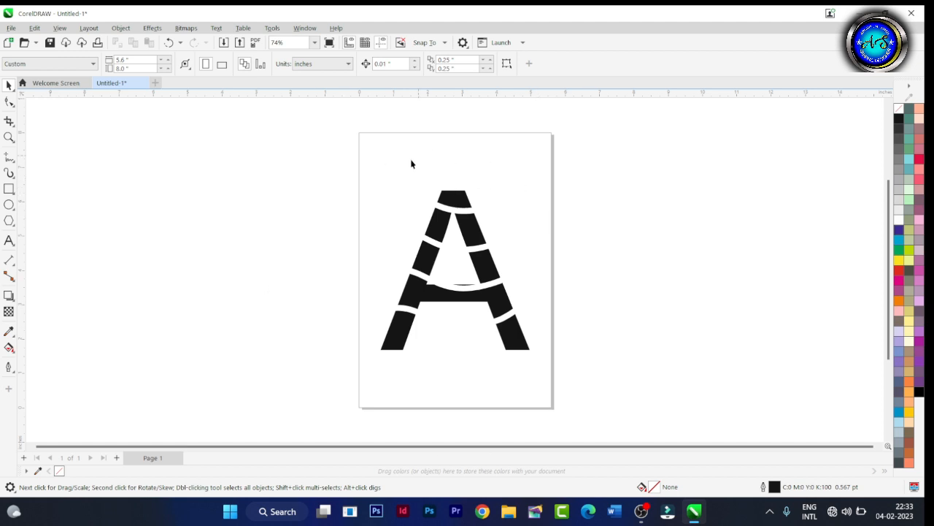
Fill all pieces of the letter A with purple (C60 M60 Y0 K0).
drag(316, 151, 581, 480)
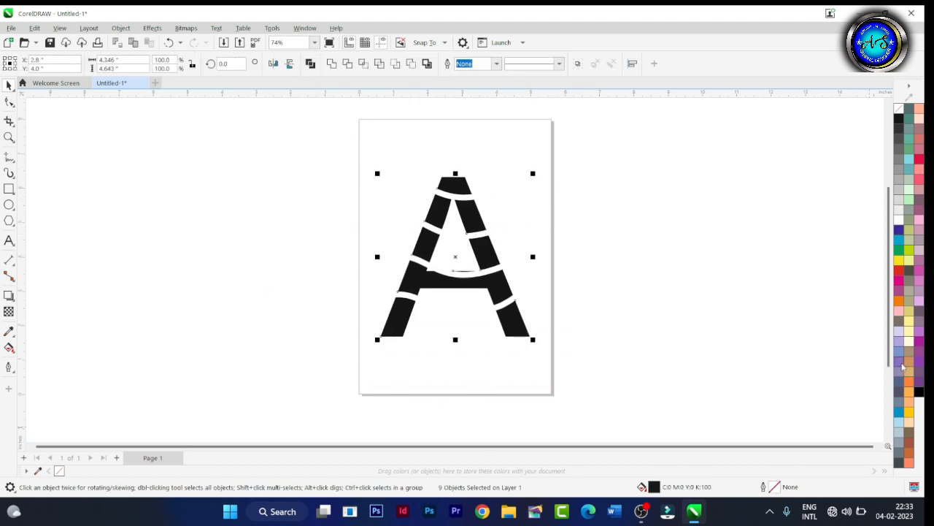
click(900, 365)
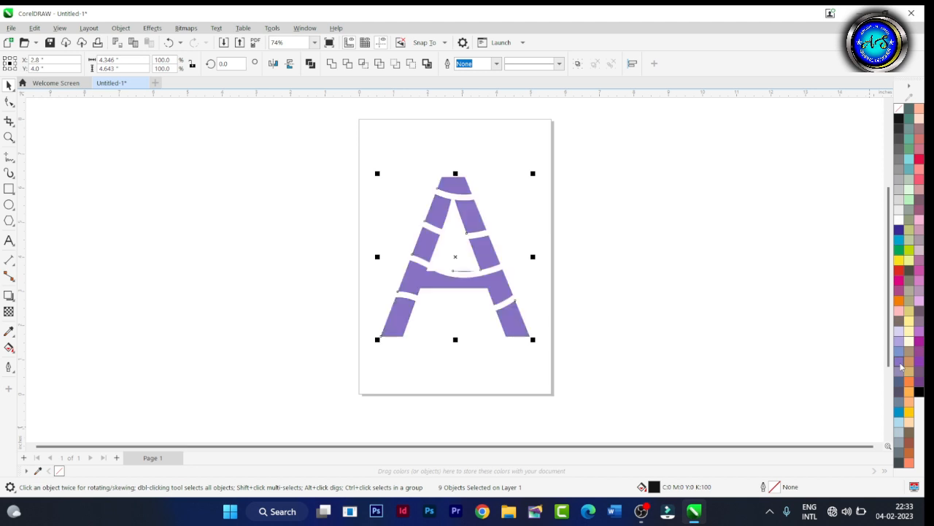
click(716, 347)
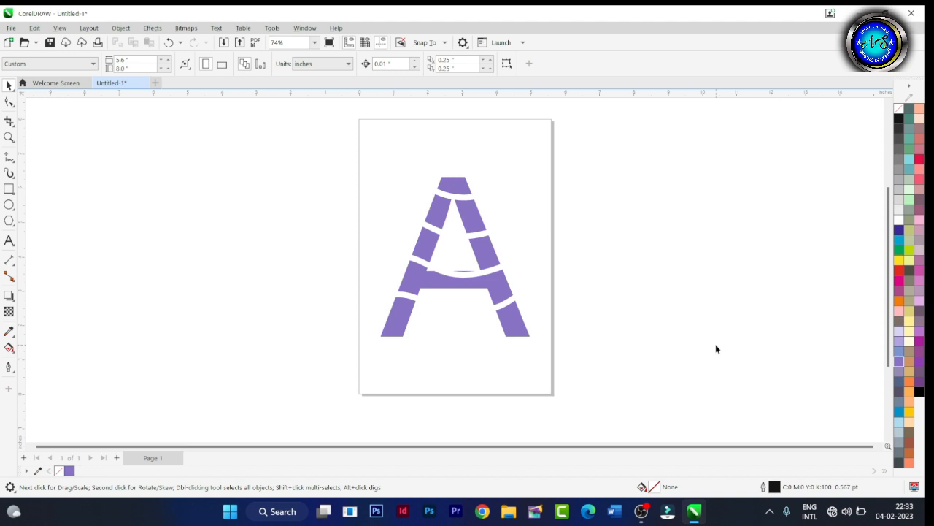
Fill the two bottom leg pieces of the A with red (C0 M100 Y100 K0) and the crossbar piece with salmon orange.
click(518, 330)
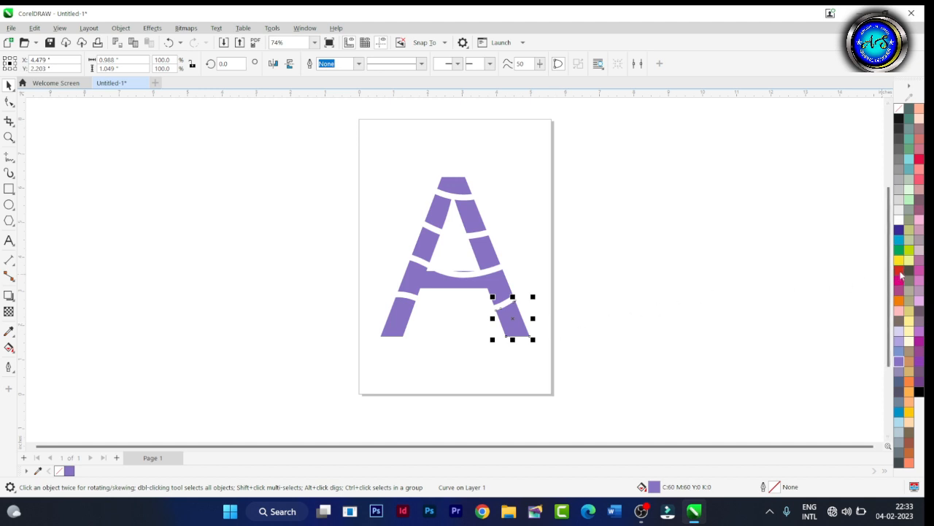
shift+click(398, 322)
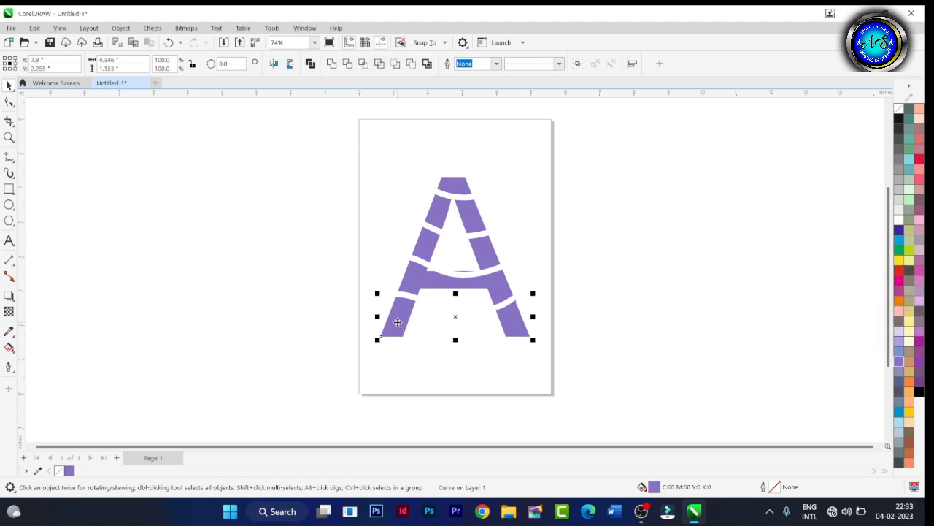
click(901, 271)
click(343, 272)
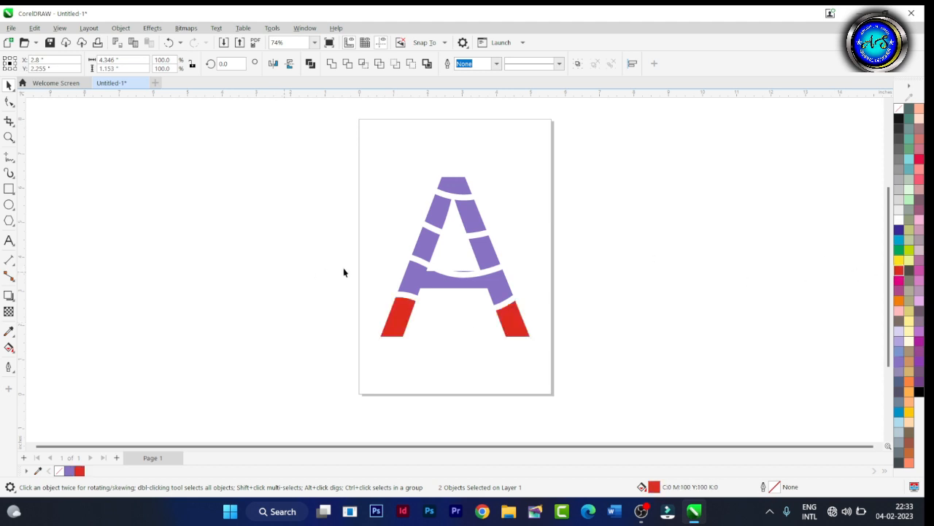
click(403, 286)
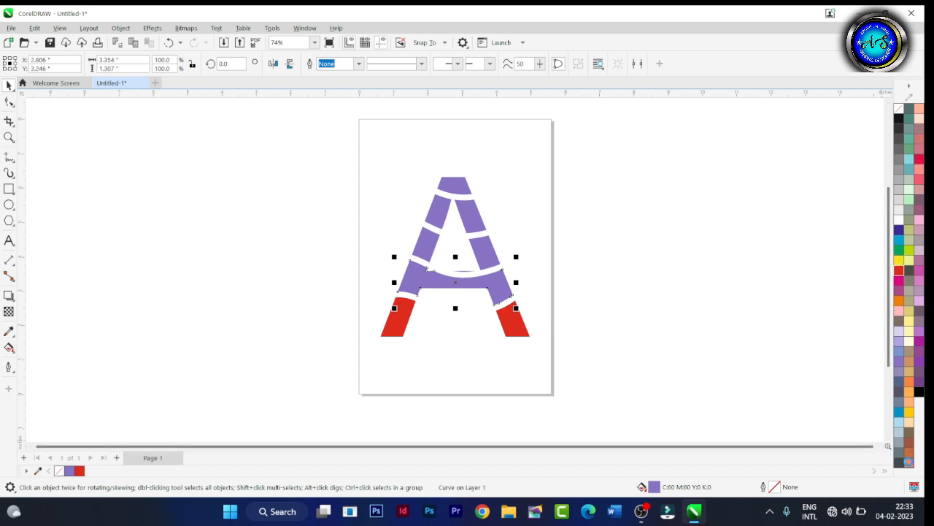
click(909, 462)
click(307, 330)
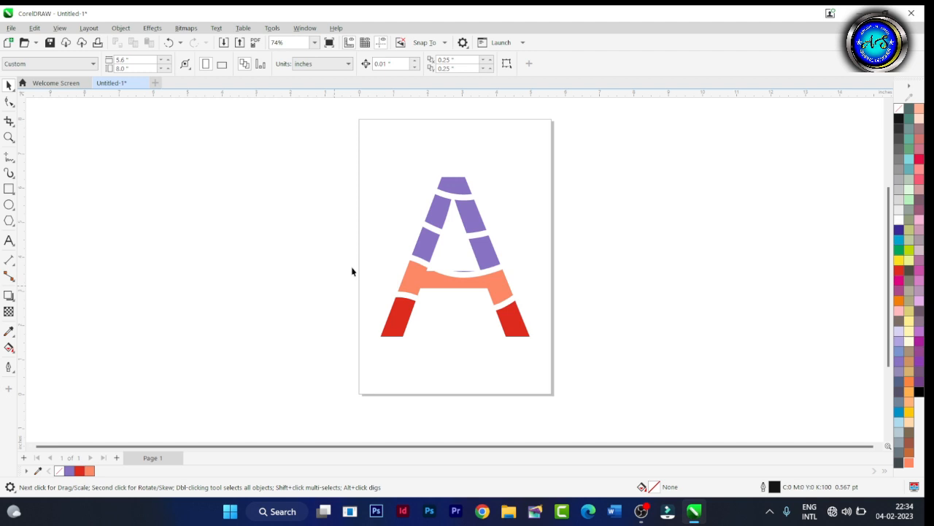
Fill the two leg pieces directly above the crossbar piece with yellow (C0 M0 Y100 K0).
click(423, 247)
shift+click(487, 250)
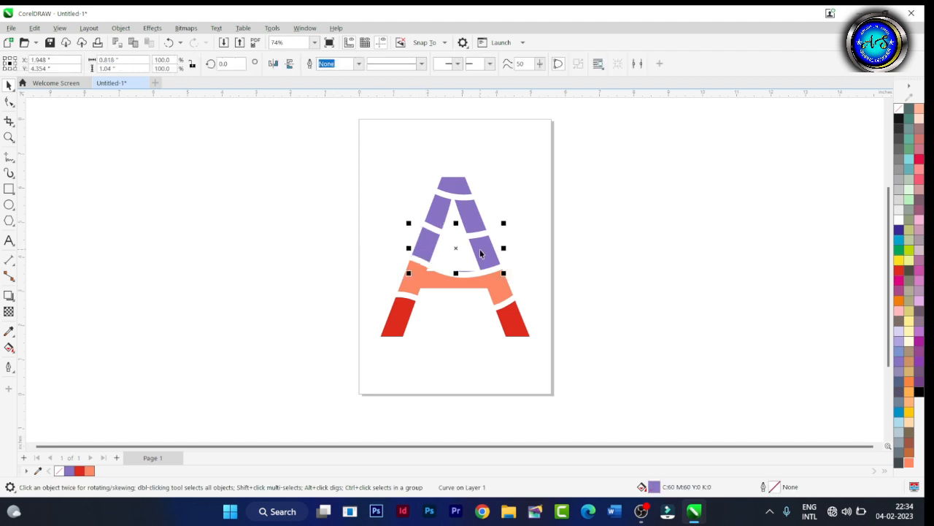
click(903, 261)
click(286, 237)
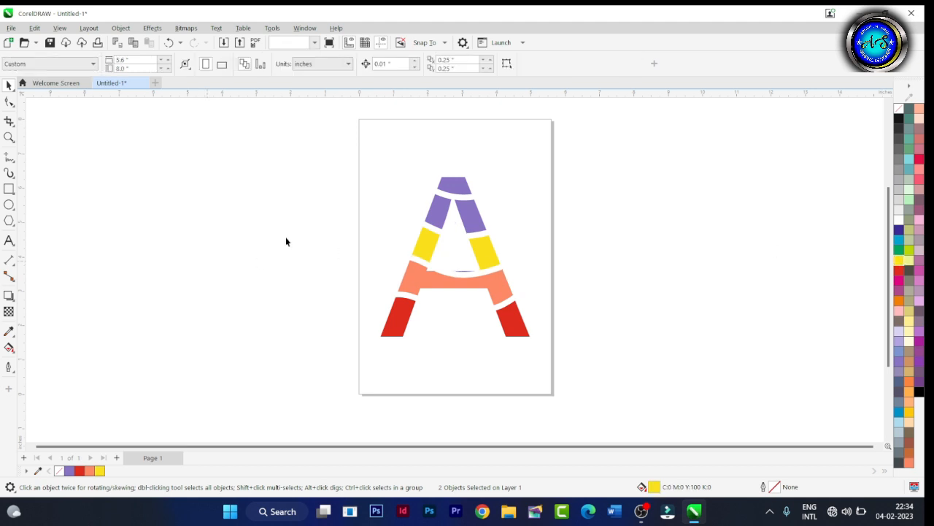
Fill the two pieces below the A's tip with light blue (C60 M0 Y20 K0) and the tip with dark blue (C100 M100 Y0 K0).
click(435, 214)
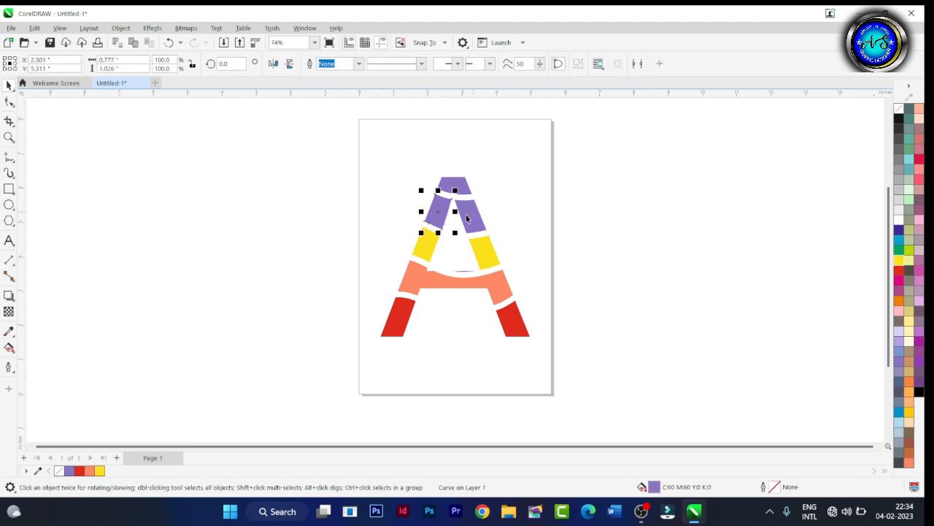
shift+click(466, 214)
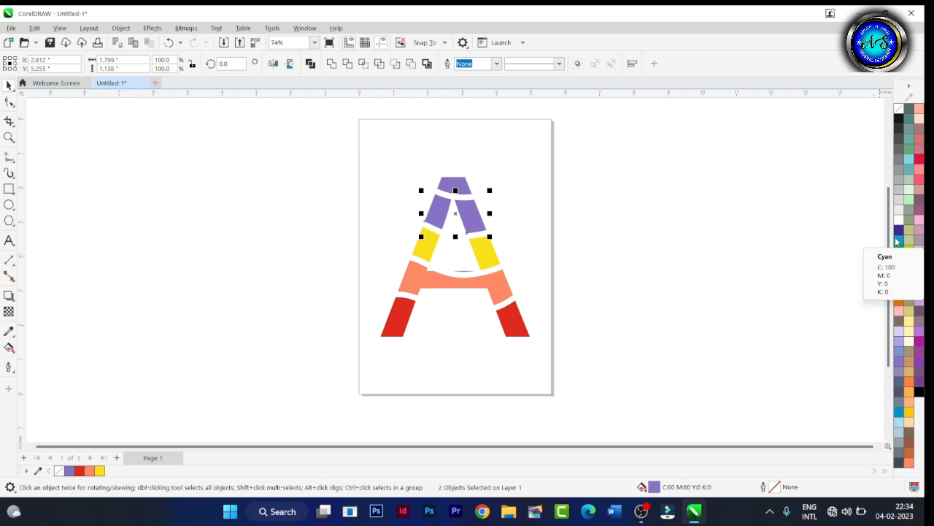
click(908, 160)
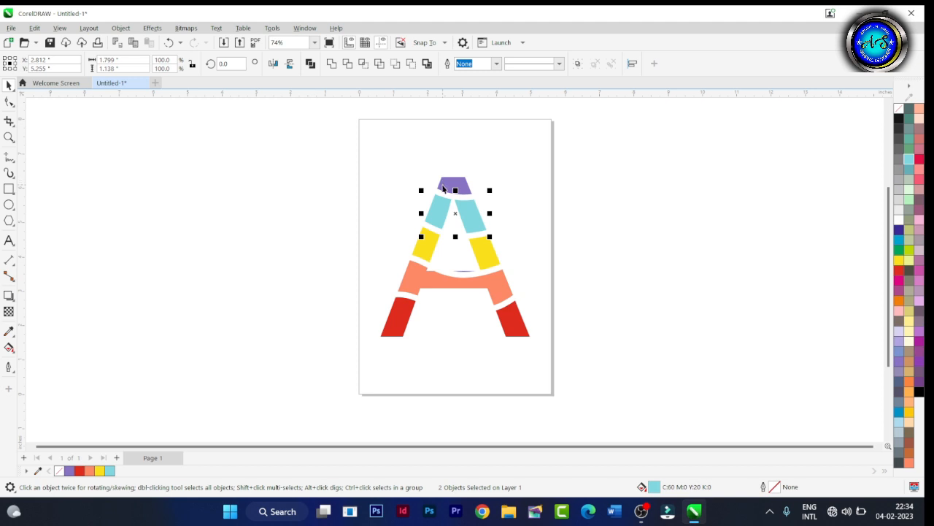
click(444, 189)
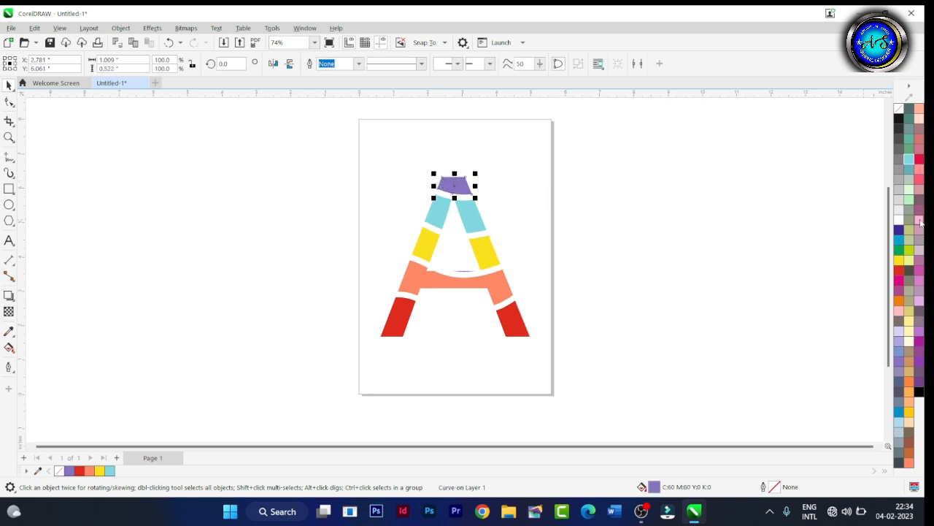
click(899, 233)
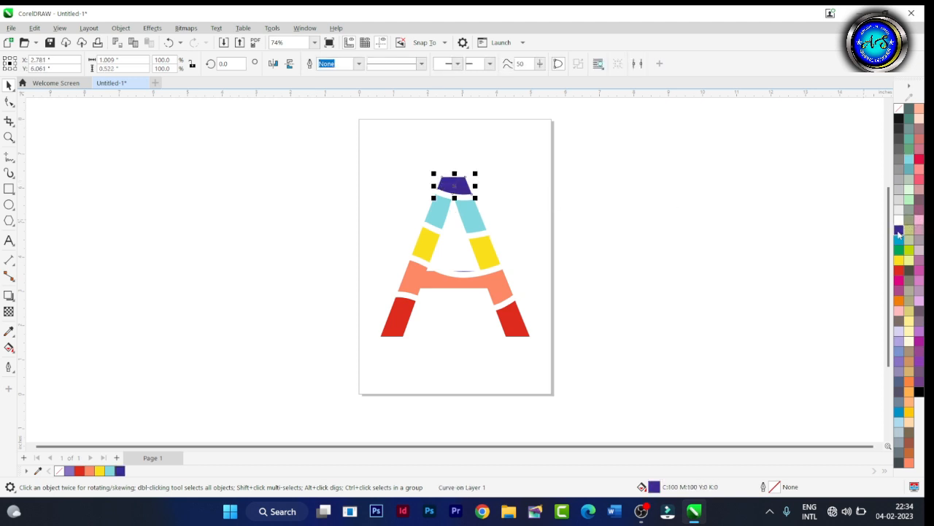
click(670, 278)
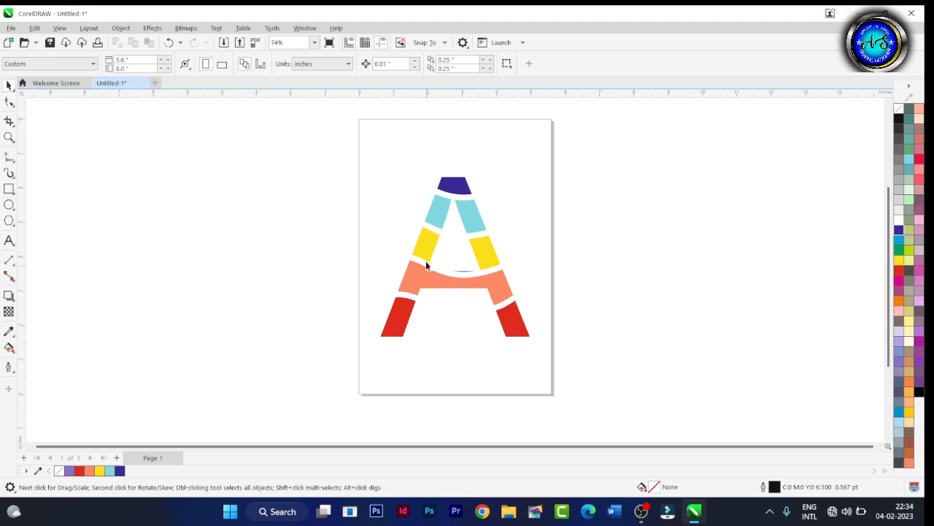
Move all pieces of the colored A together about 6 inches left, off the page.
drag(285, 139, 666, 407)
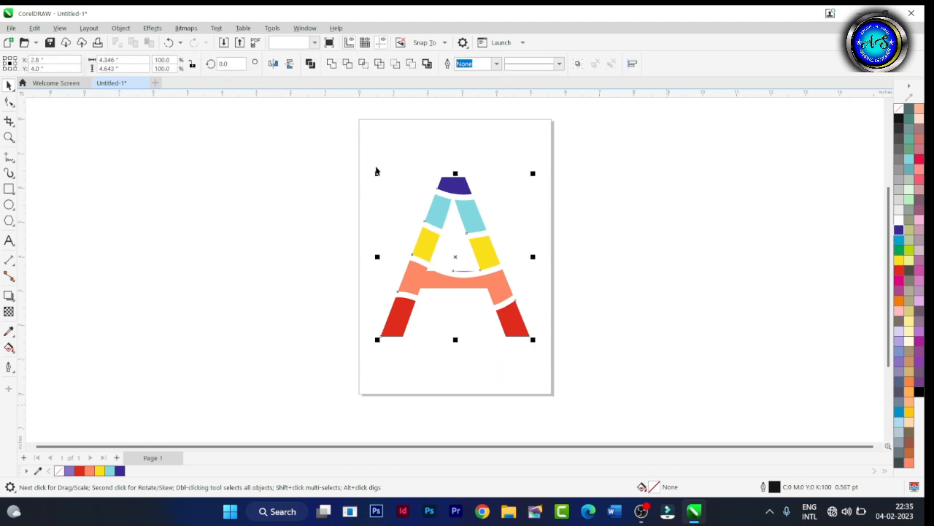
drag(451, 184, 248, 191)
drag(249, 193, 248, 194)
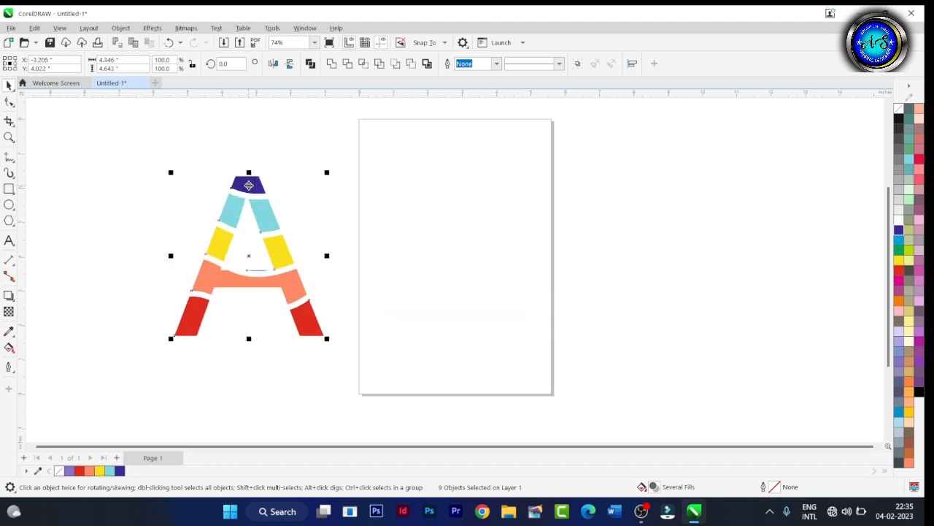
click(685, 252)
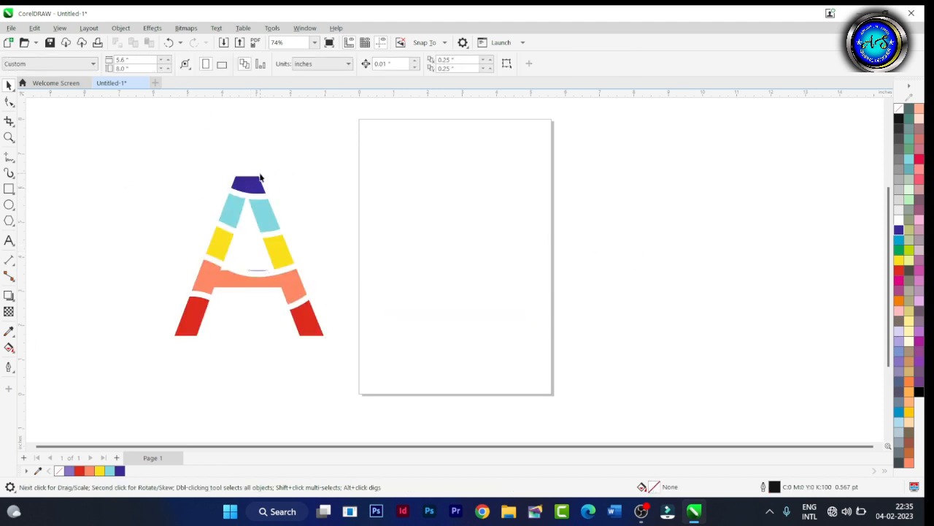
Add the artistic text "A.S GRAPHICS" on the empty page.
click(9, 243)
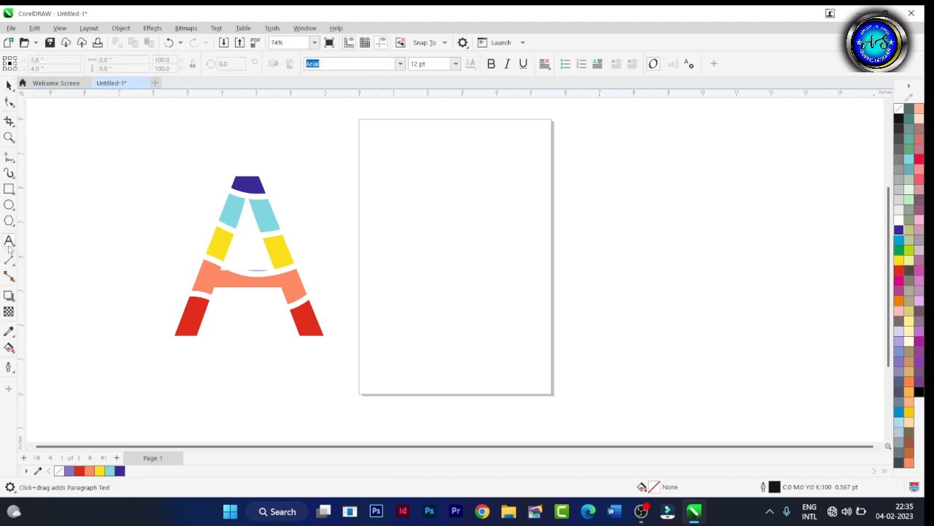
click(441, 193)
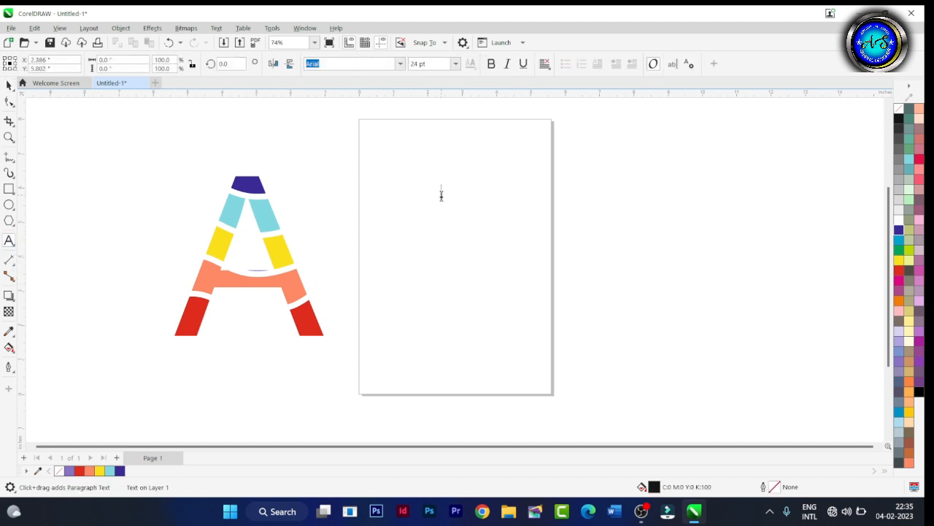
text(A)
click(446, 197)
text(.S GRAPHICS)
key(Escape)
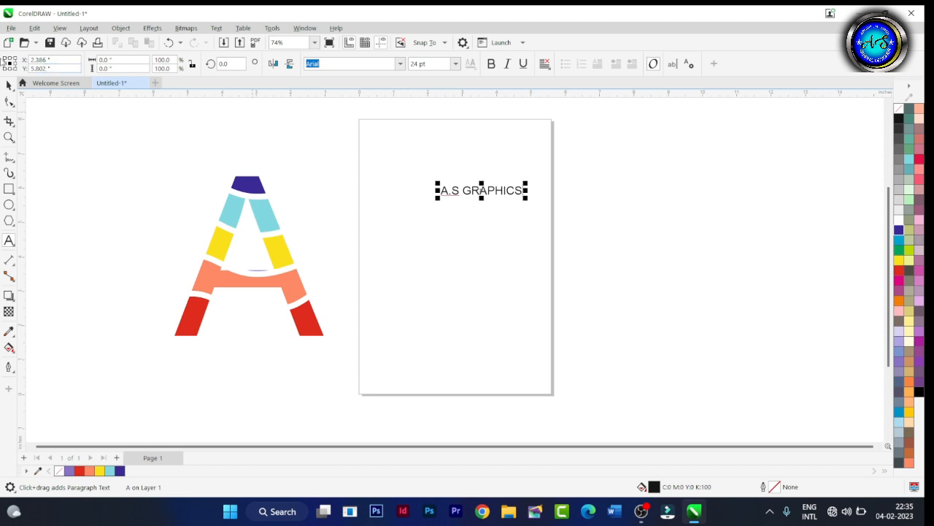
Enlarge the A.S GRAPHICS text to about 115 pt and center it on the page.
click(9, 85)
drag(524, 197, 653, 280)
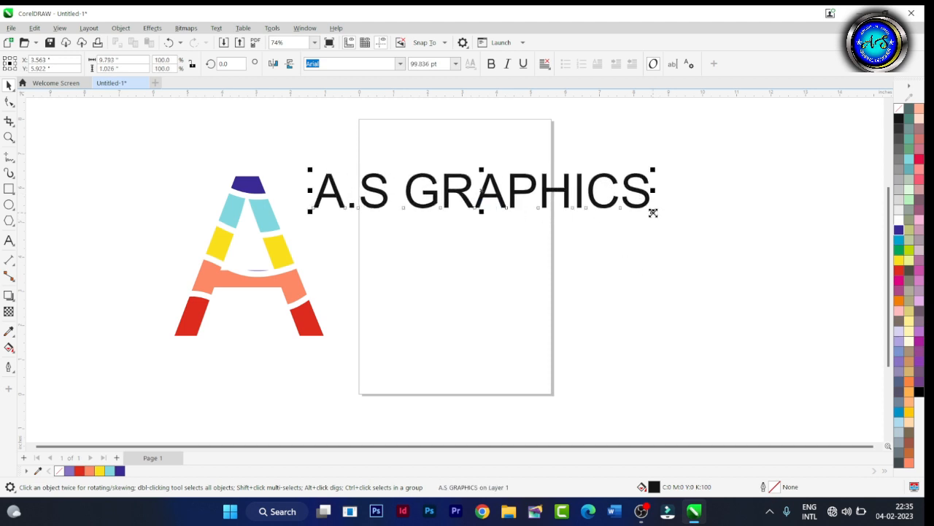
drag(653, 211, 559, 253)
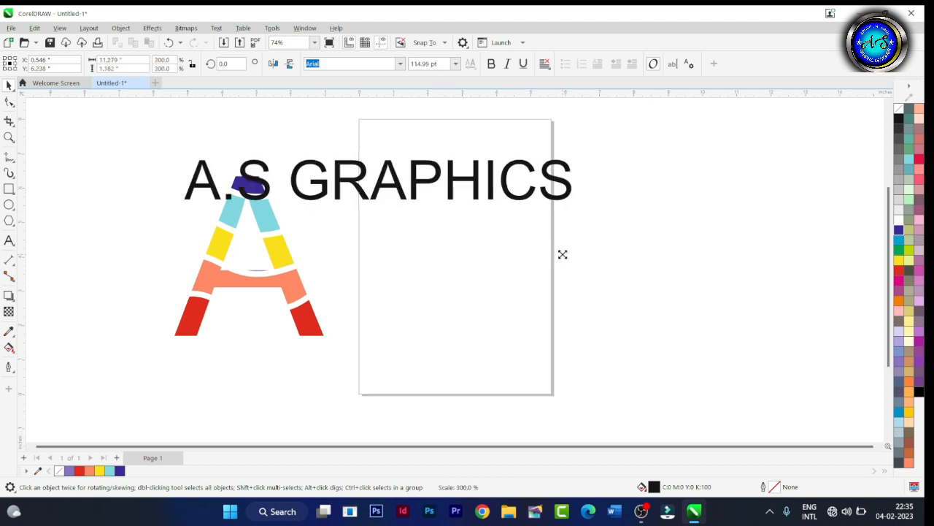
key(p)
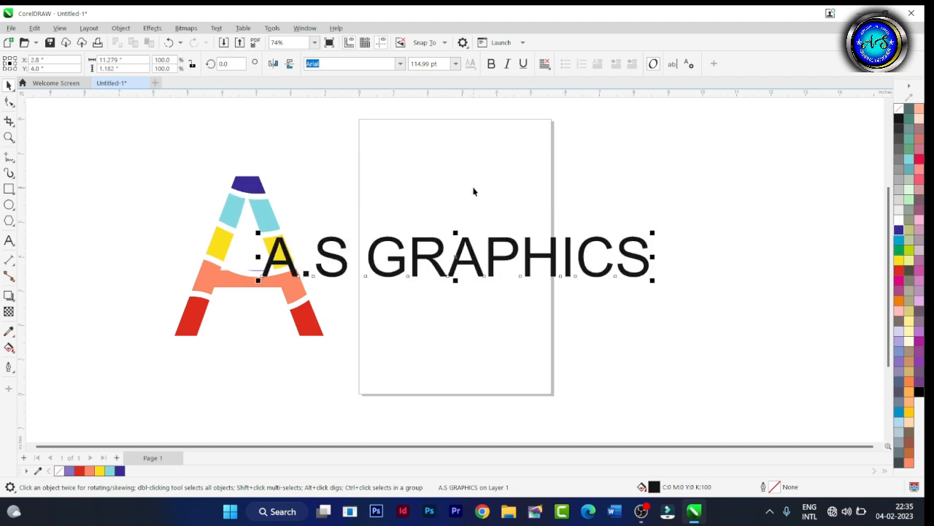
Move the whole colored A further left and slightly up, clear of the A.S GRAPHICS text.
drag(126, 135, 347, 374)
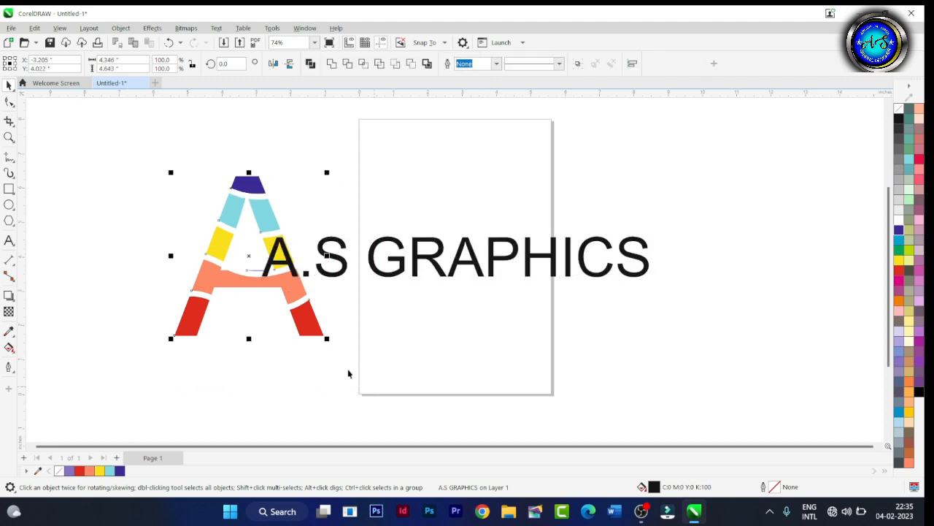
drag(235, 272, 139, 257)
click(661, 260)
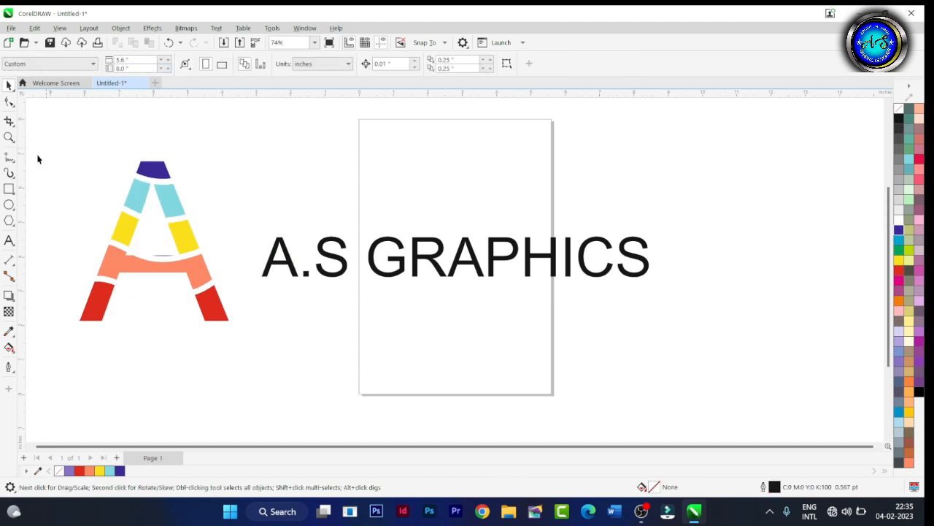
Draw a freehand wavy line about 10.9 inches wide with an 8 pt outline and place it across the A.S GRAPHICS text.
click(10, 157)
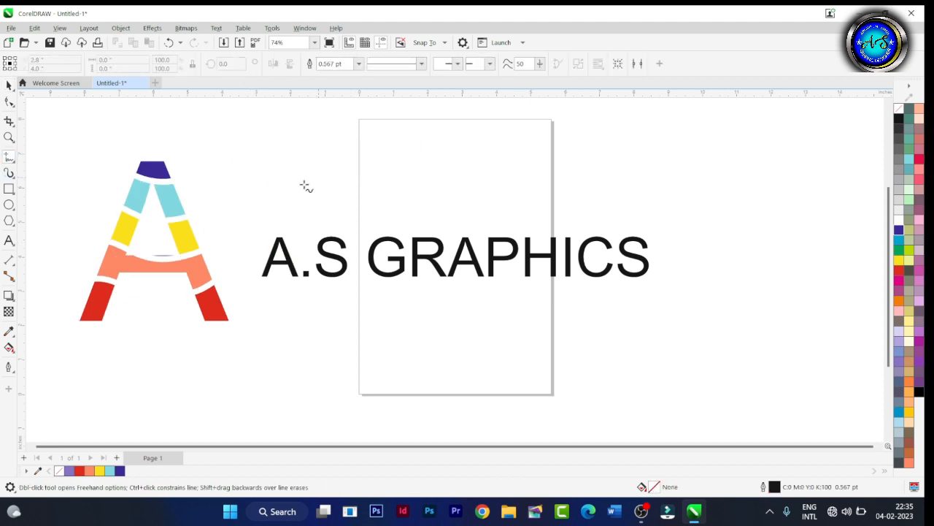
mouse_move(261, 197)
mouse_down()
mouse_move(310, 157)
mouse_move(390, 203)
mouse_move(466, 206)
mouse_move(518, 176)
mouse_move(594, 153)
mouse_move(633, 154)
mouse_up()
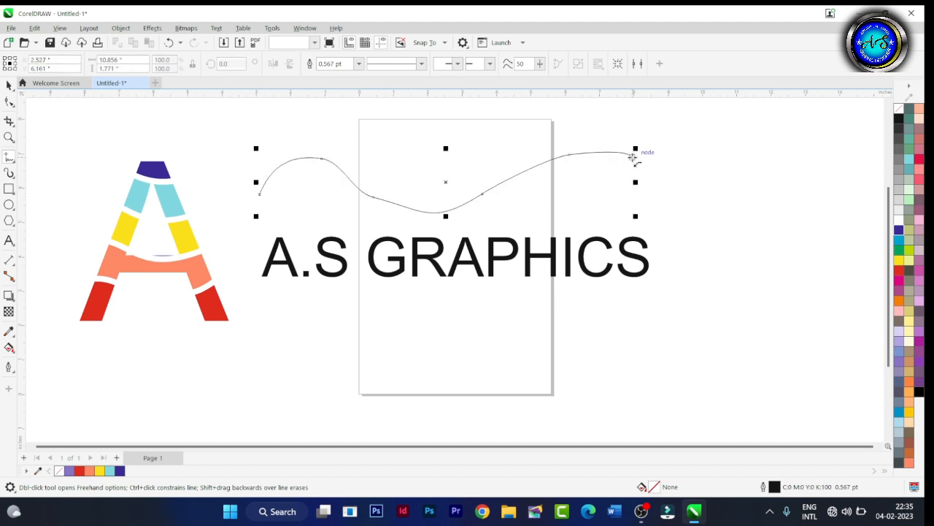
click(358, 64)
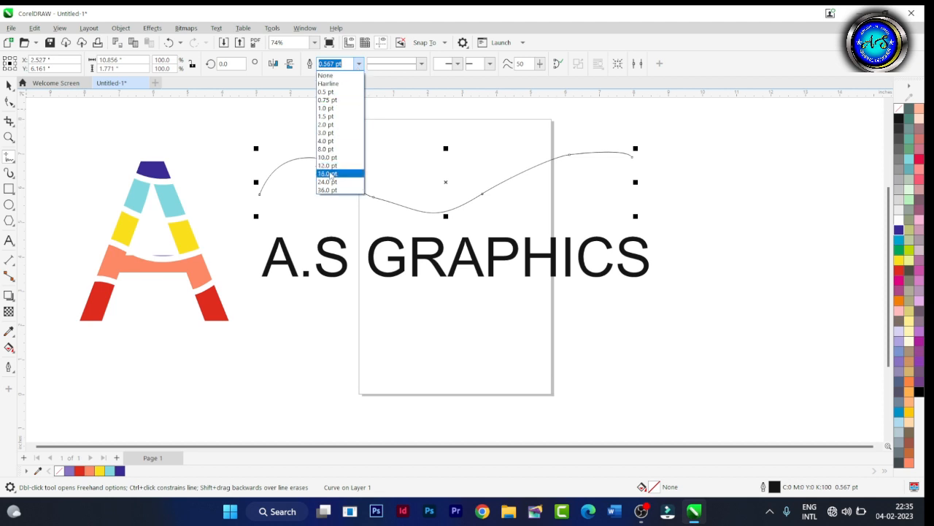
click(324, 149)
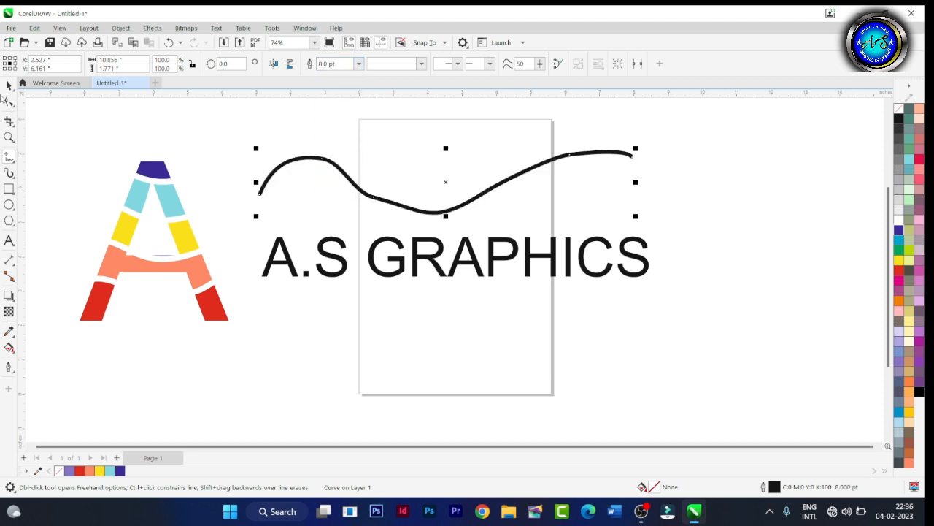
click(8, 85)
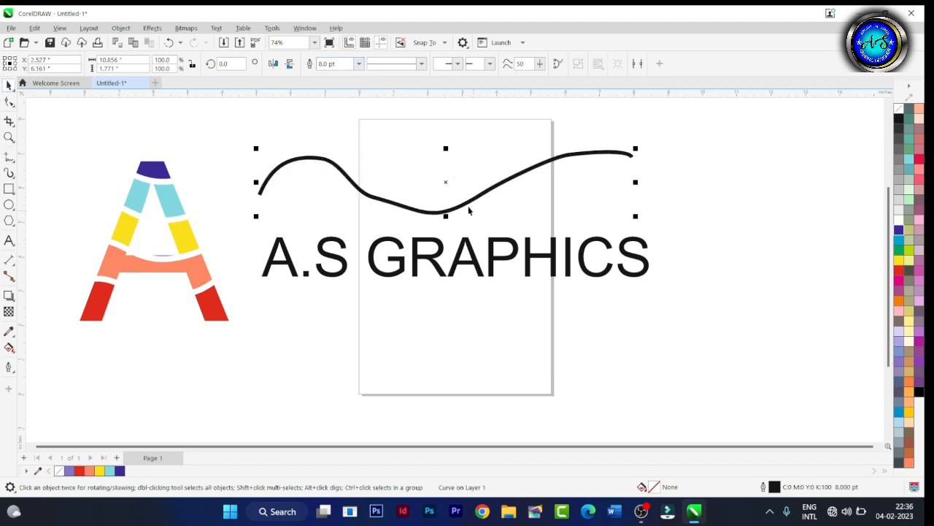
drag(470, 208, 480, 278)
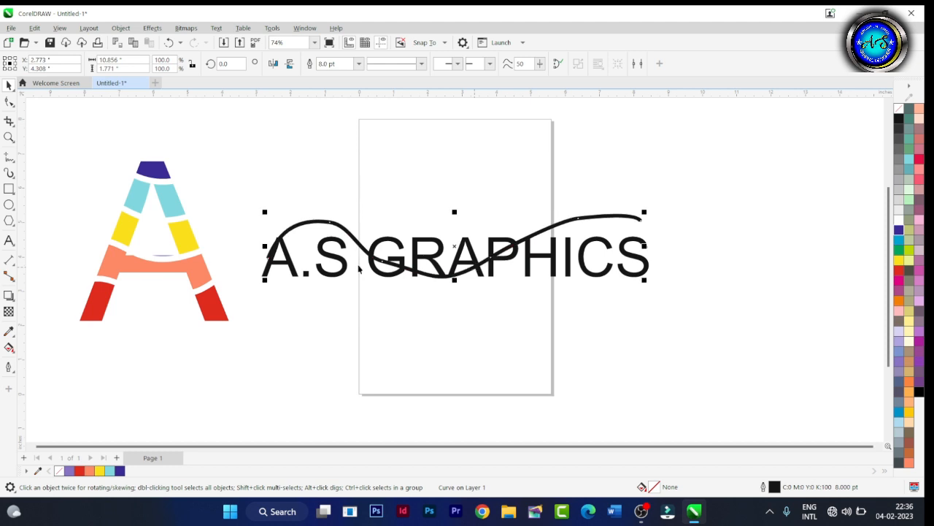
Reshape the right half of the wavy line with the Shape tool, flattening its dip, removing one node and lowering its end onto the final S.
click(10, 103)
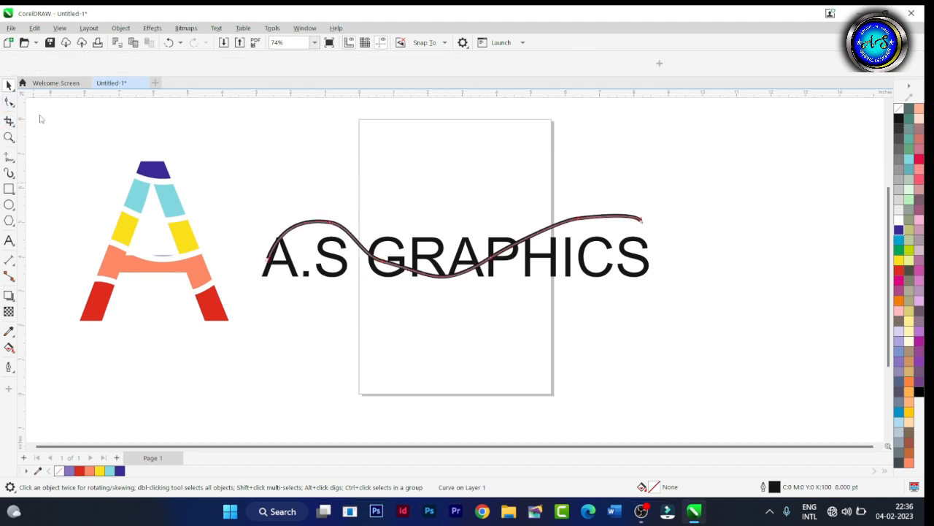
click(389, 269)
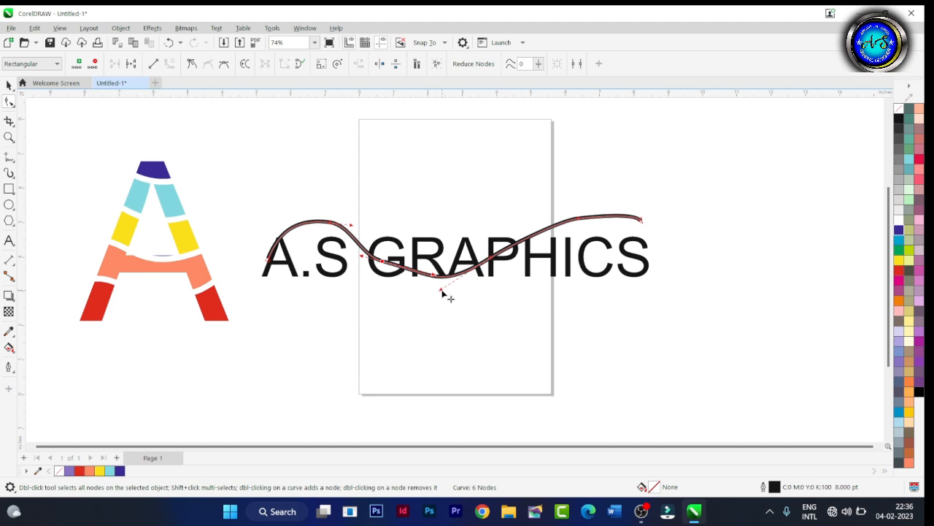
drag(442, 292, 441, 280)
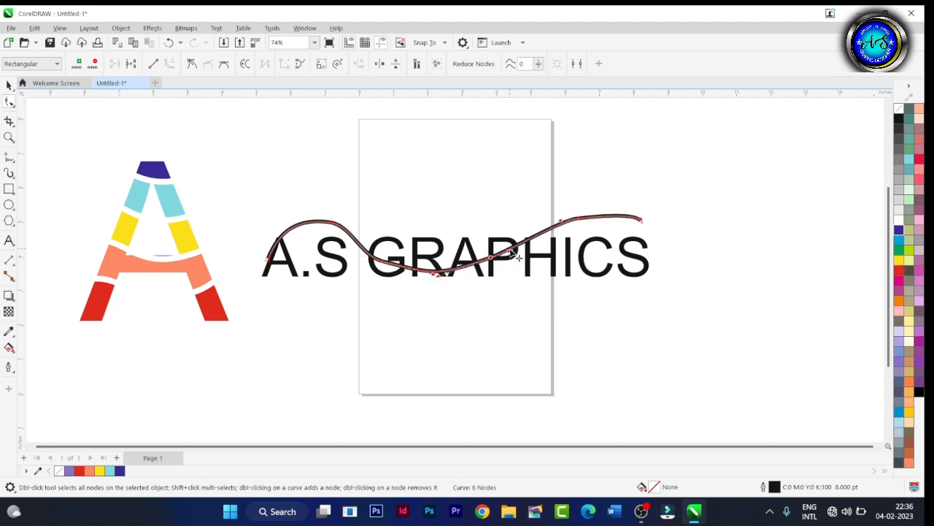
drag(509, 251, 530, 260)
drag(642, 223, 648, 264)
double_click(587, 217)
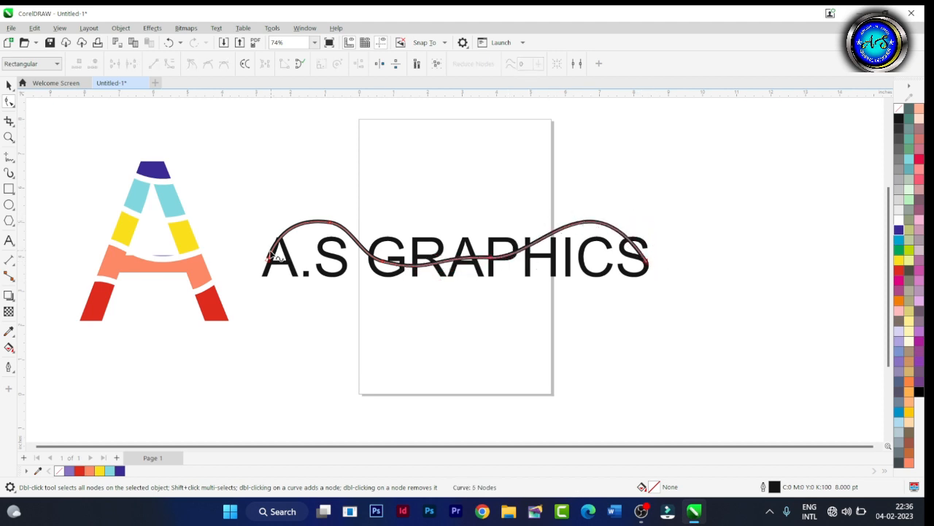
Flatten the left hump of the wavy line so it passes through the letters A.S.
click(269, 257)
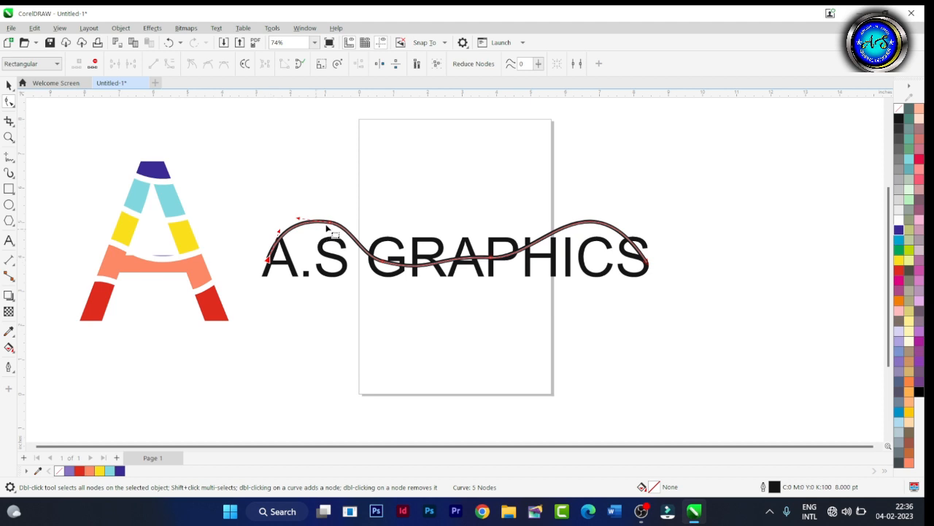
drag(338, 223, 340, 260)
click(280, 335)
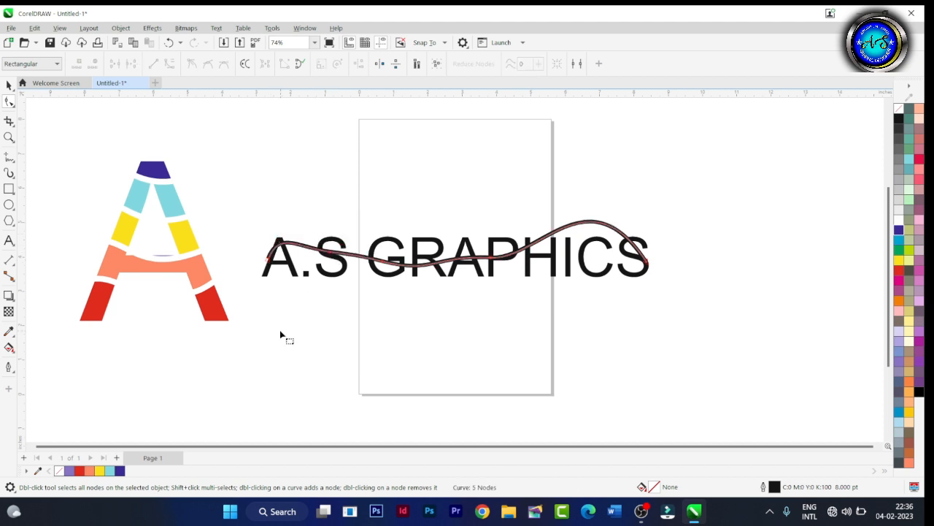
Trim the A.S GRAPHICS text with the wavy line and break the trimmed text apart into separate pieces.
click(8, 85)
drag(664, 176, 252, 316)
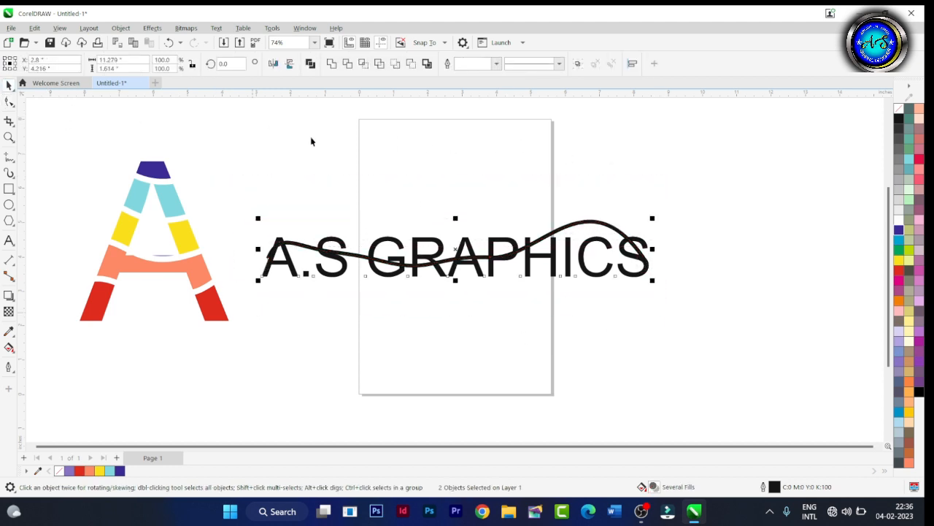
click(348, 64)
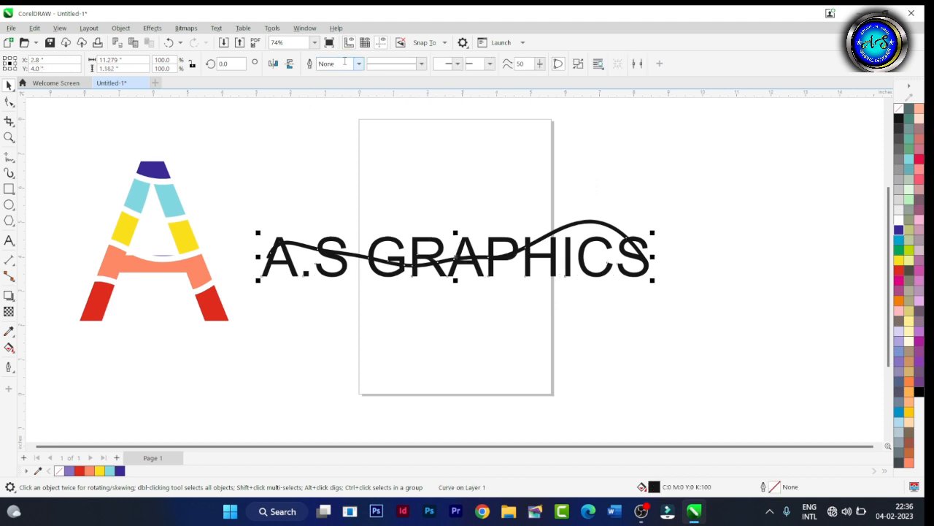
click(578, 65)
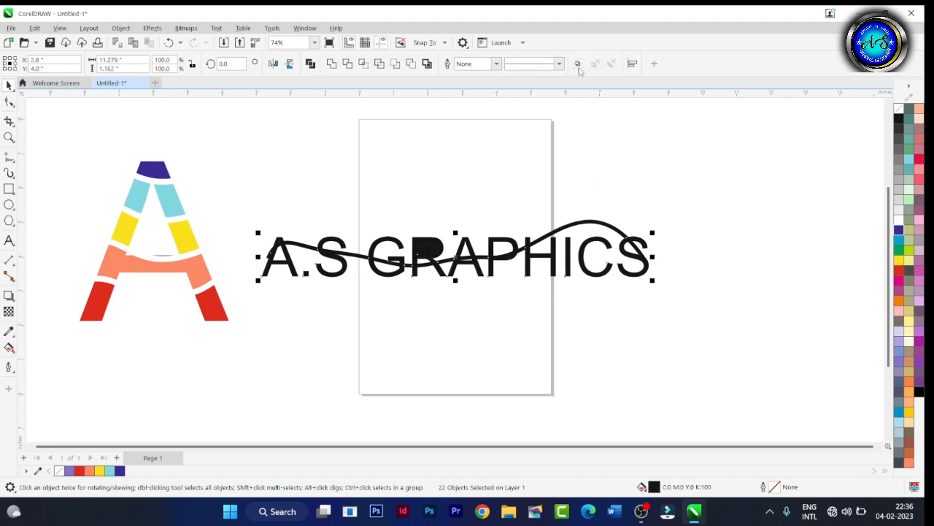
click(501, 358)
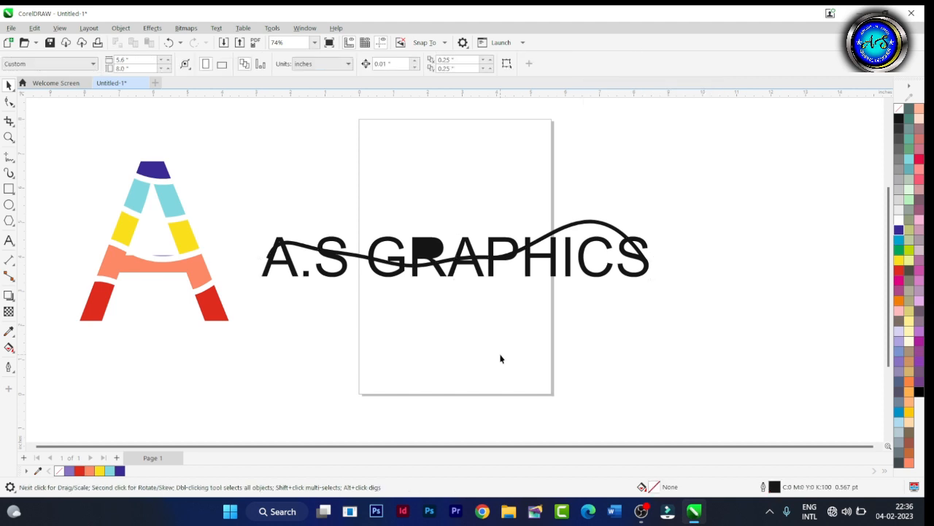
Delete the 8 pt wavy line lying over the trimmed letters.
click(431, 253)
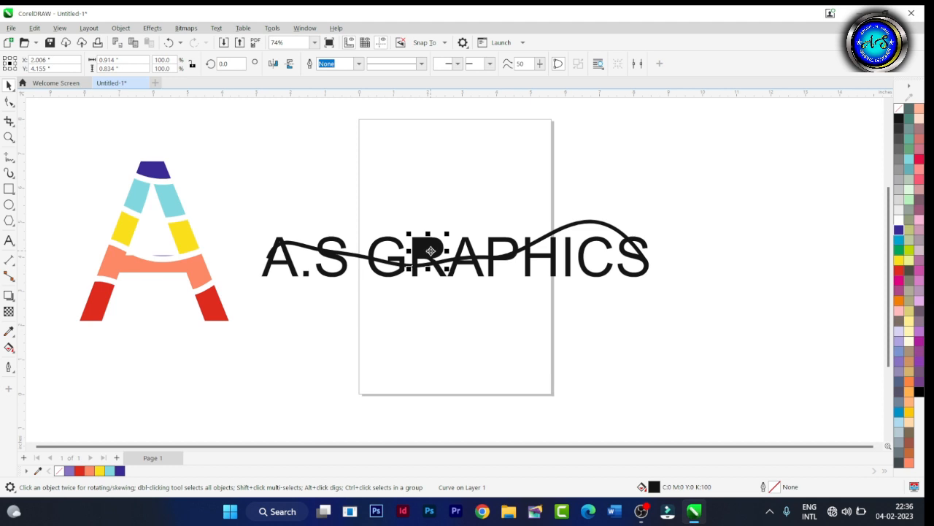
click(363, 257)
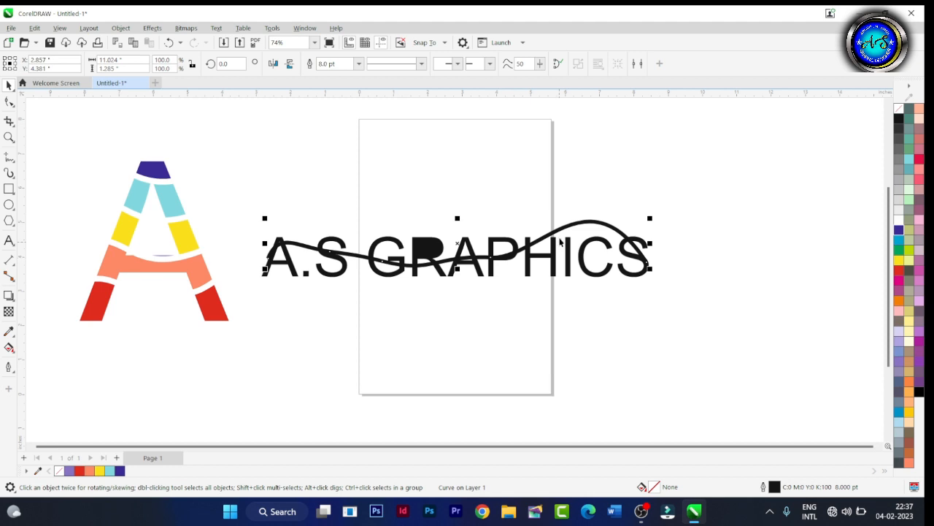
key(Delete)
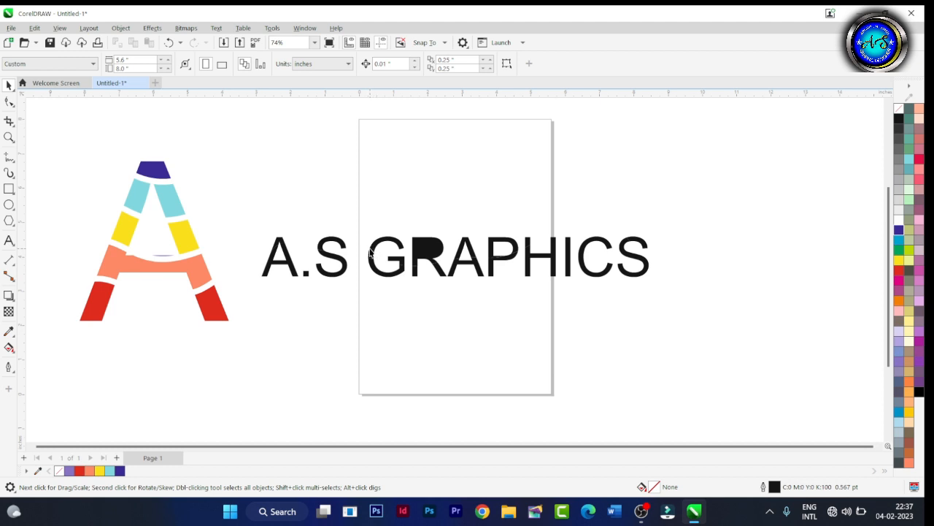
Fill the lower piece of the first A in A.S GRAPHICS dark gray and its top piece red.
click(372, 253)
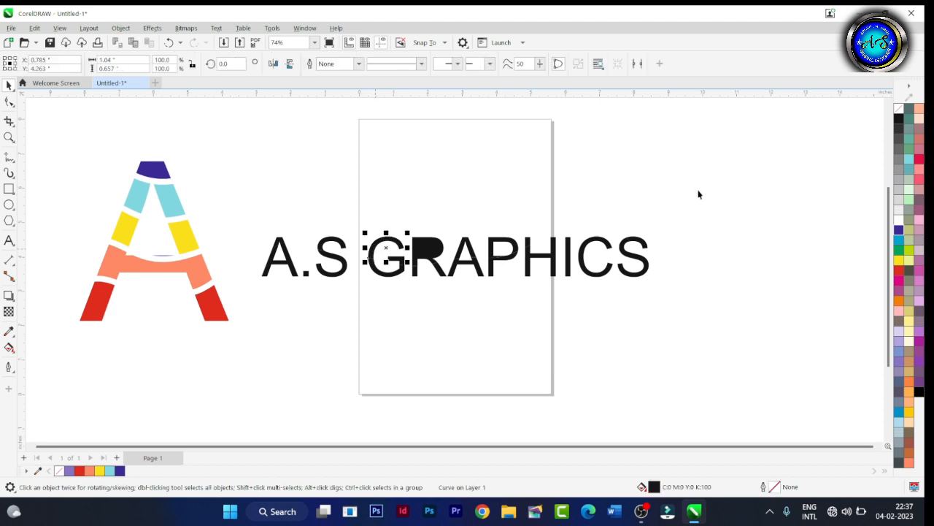
click(274, 251)
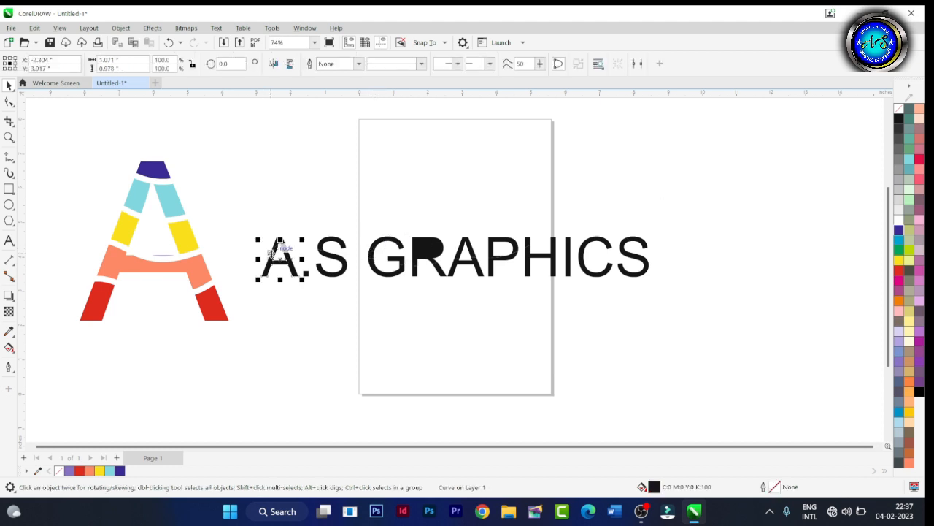
click(900, 140)
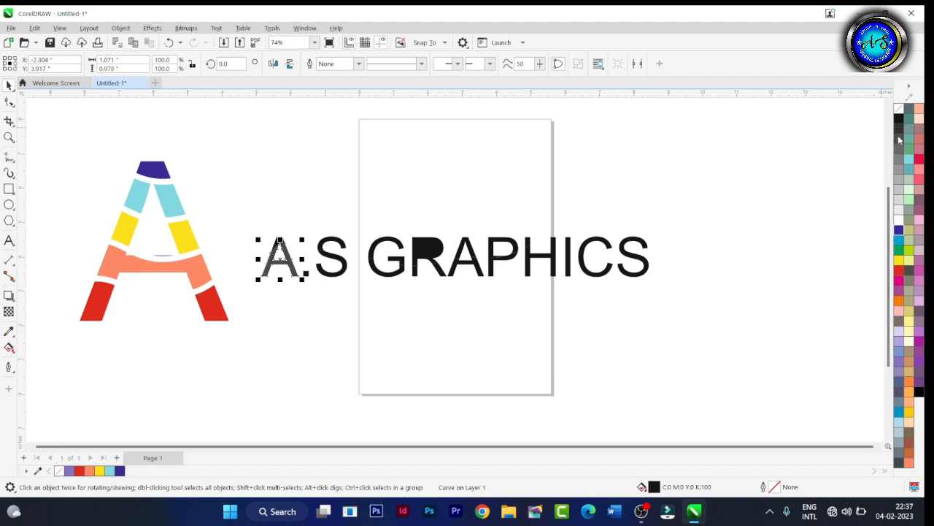
click(316, 332)
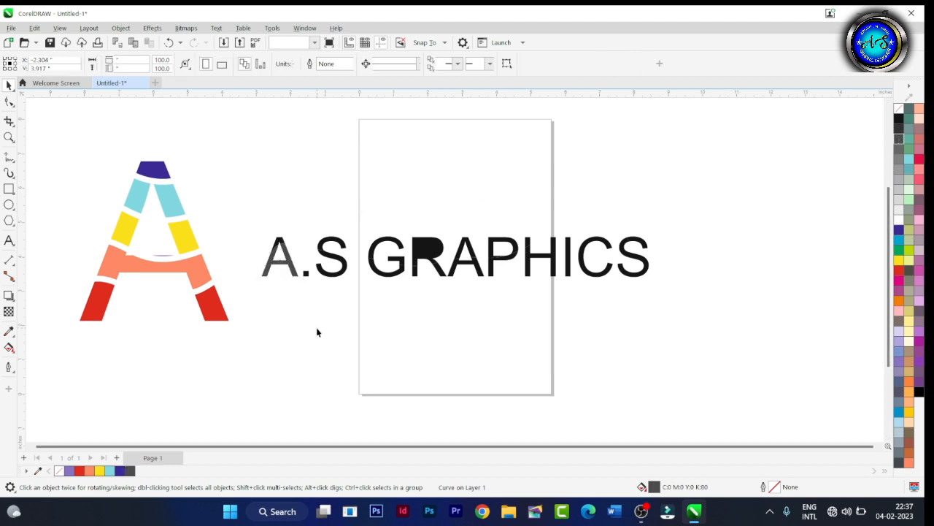
click(278, 243)
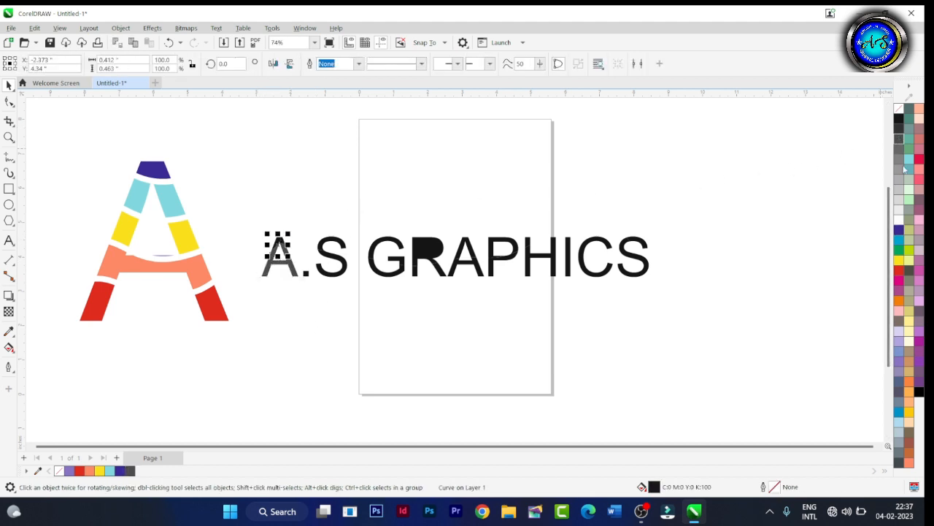
click(899, 271)
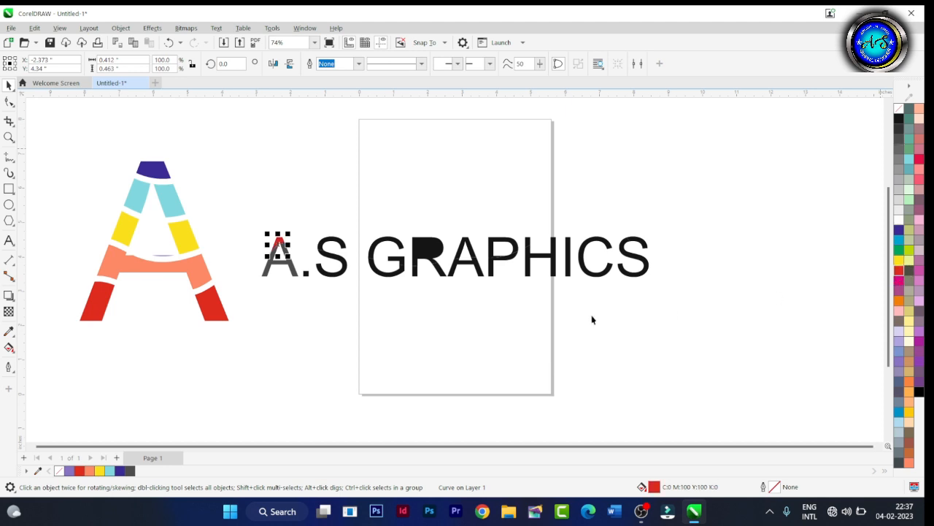
click(517, 323)
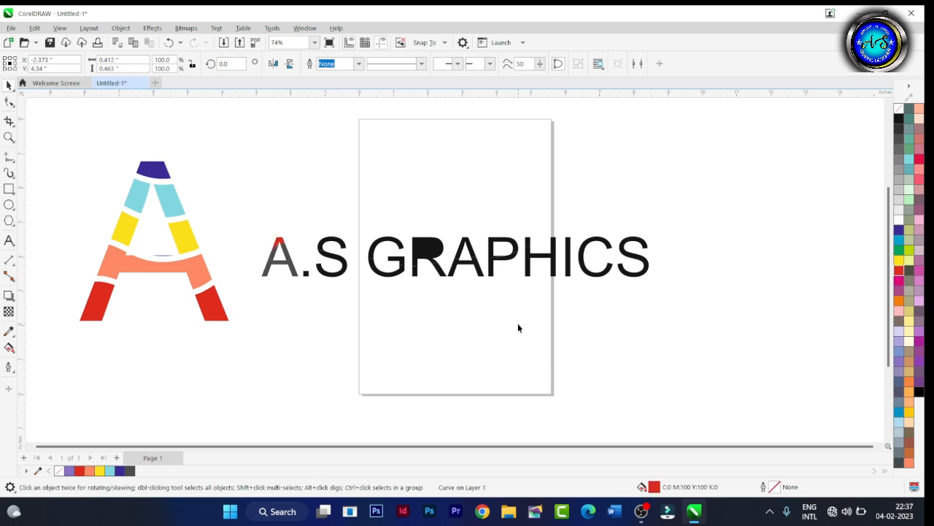
Fill the lower piece of the first S dark blue and its upper piece cyan.
click(324, 275)
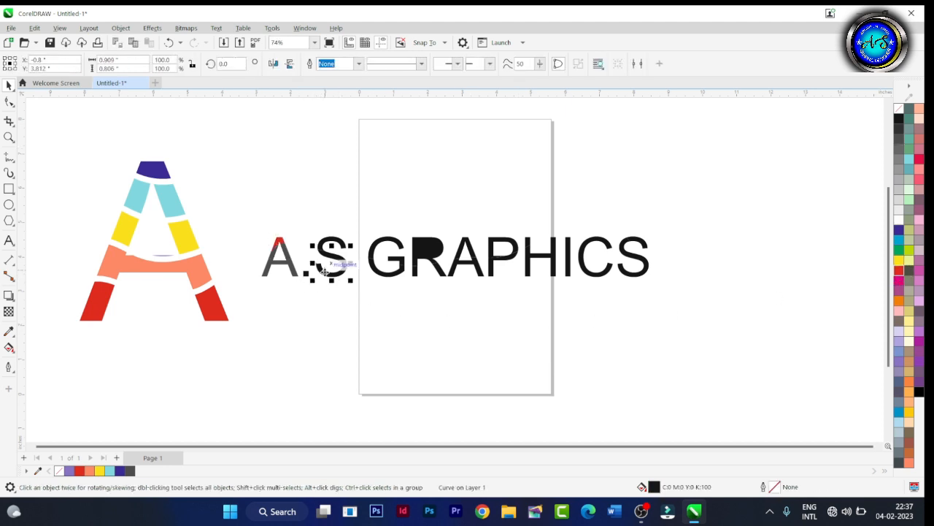
click(899, 229)
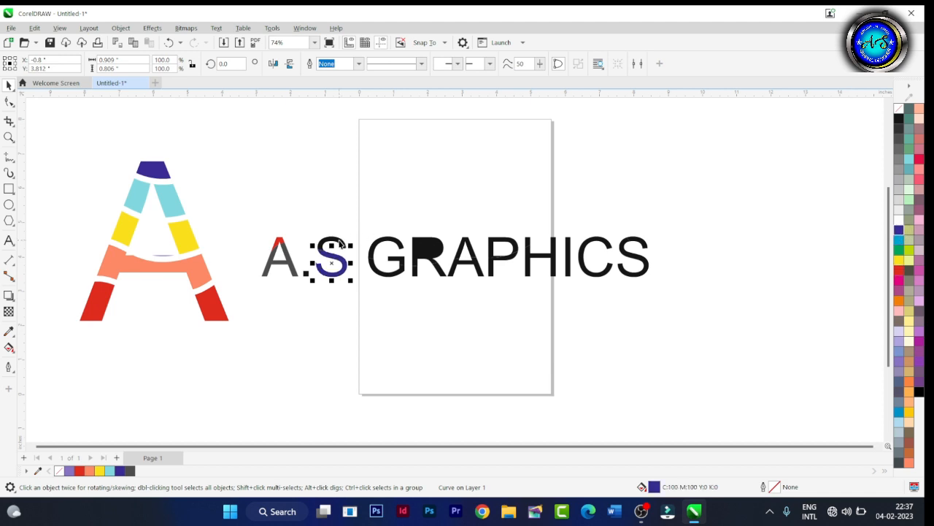
click(340, 243)
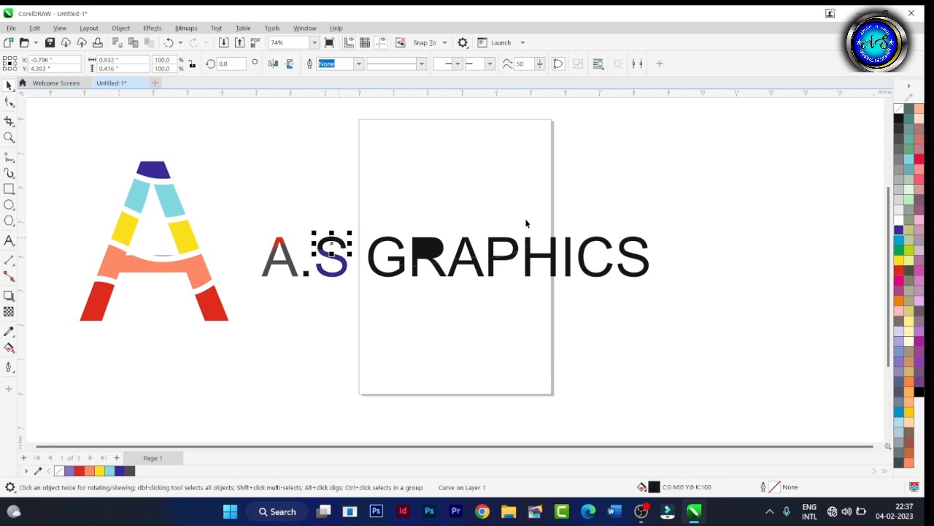
click(898, 246)
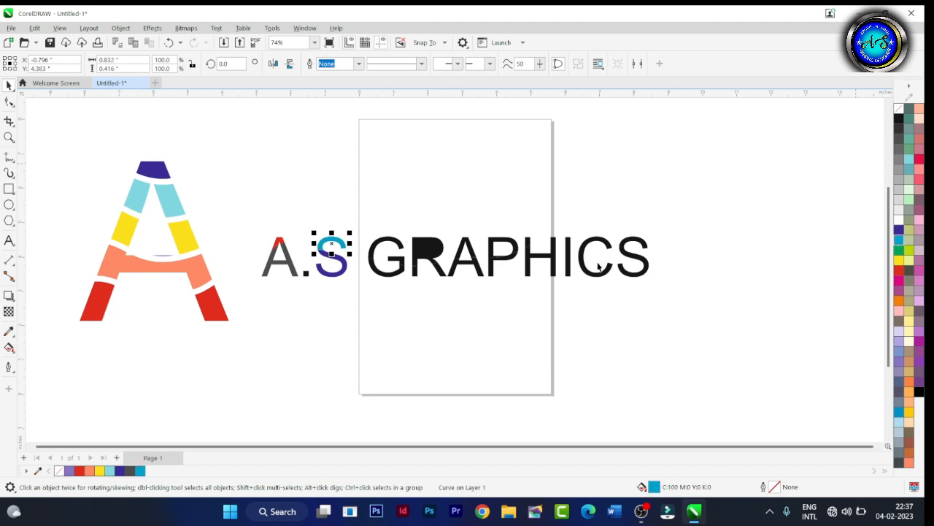
click(452, 308)
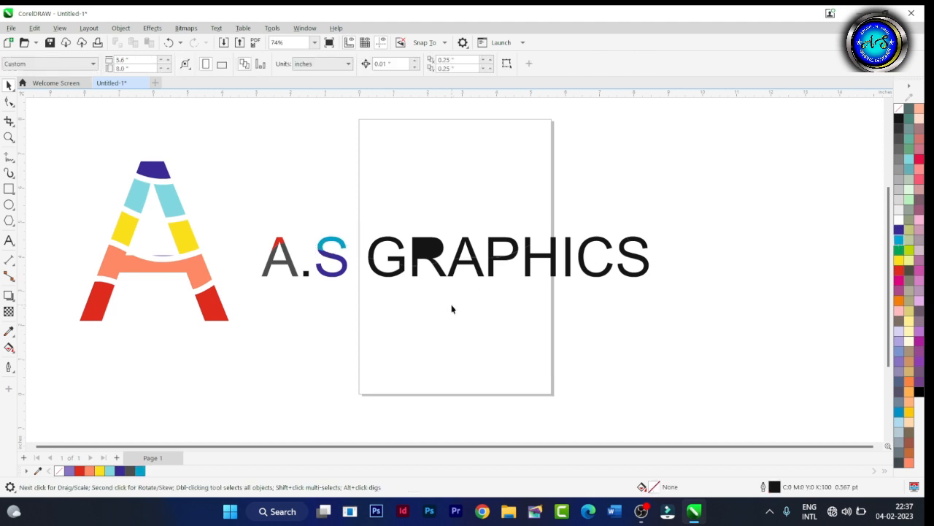
Fill the G's inner bar piece dark blue, its lower piece cyan and its upper piece light turquoise.
click(396, 264)
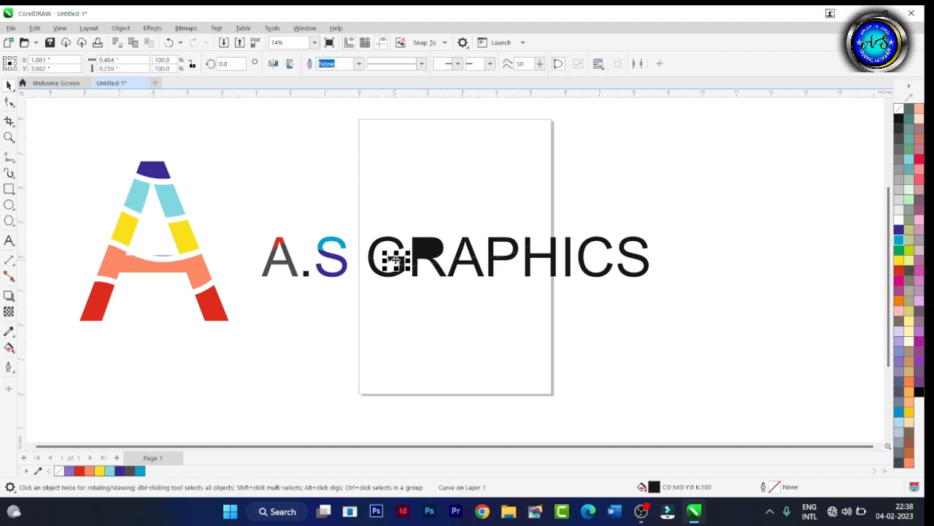
click(899, 229)
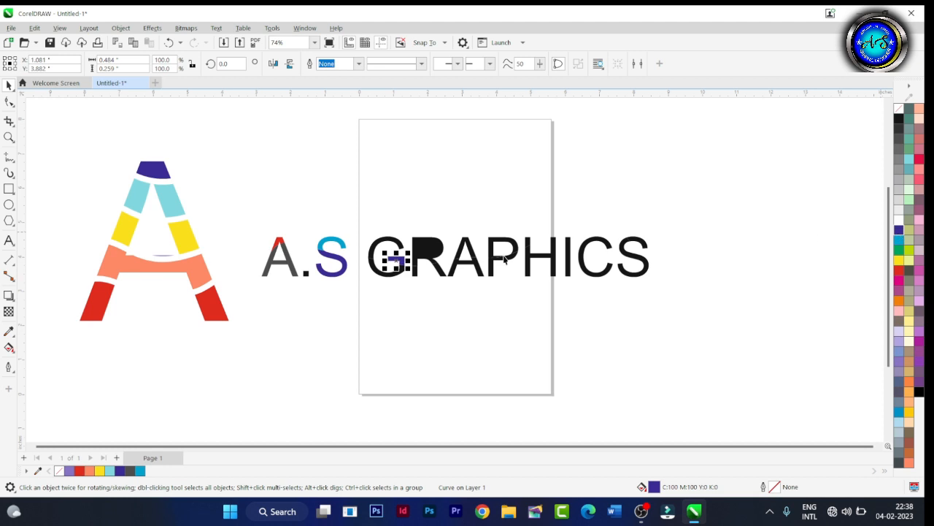
click(377, 275)
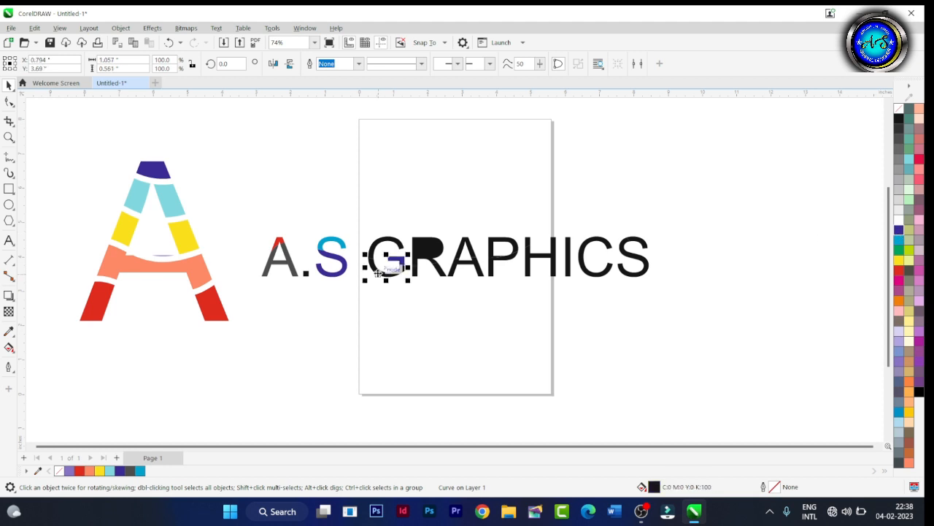
click(899, 242)
click(387, 243)
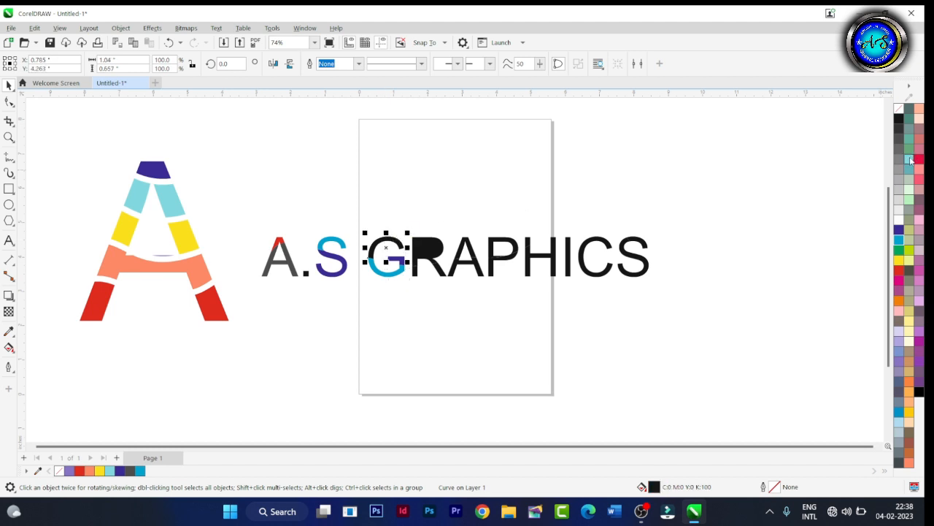
click(909, 160)
click(645, 336)
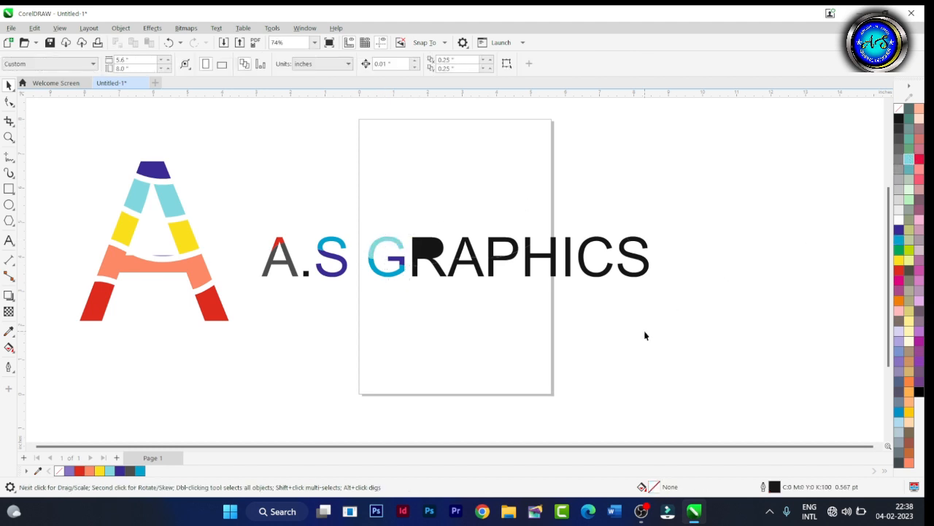
Fill the R's left foot red, its right leg magenta and its upper piece dark blue.
click(414, 273)
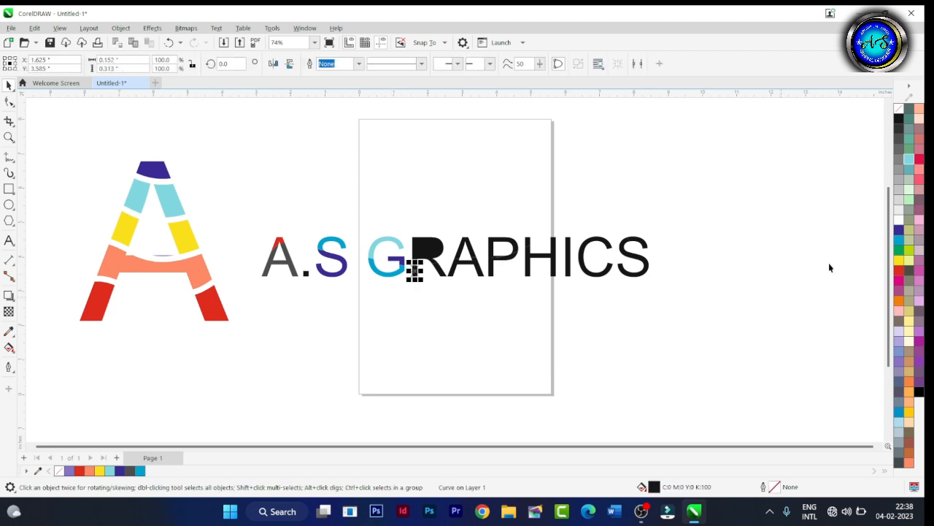
click(899, 270)
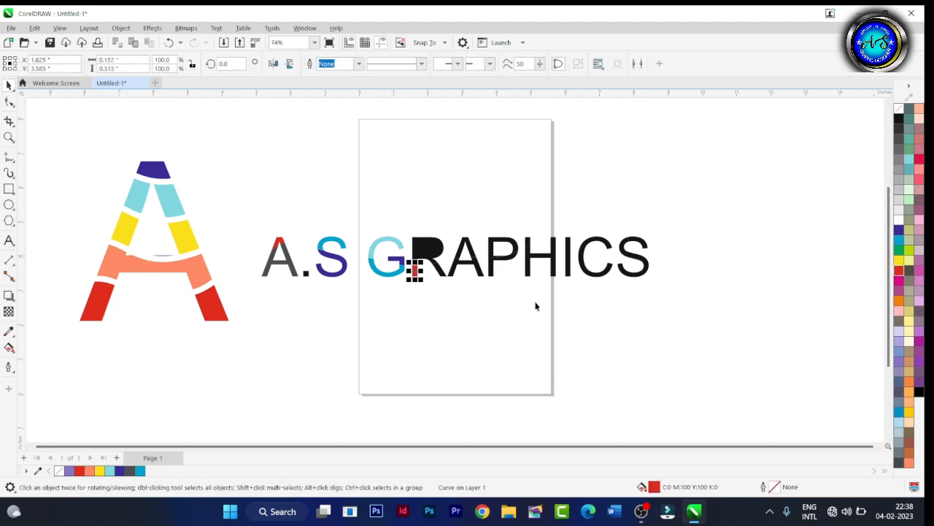
click(441, 271)
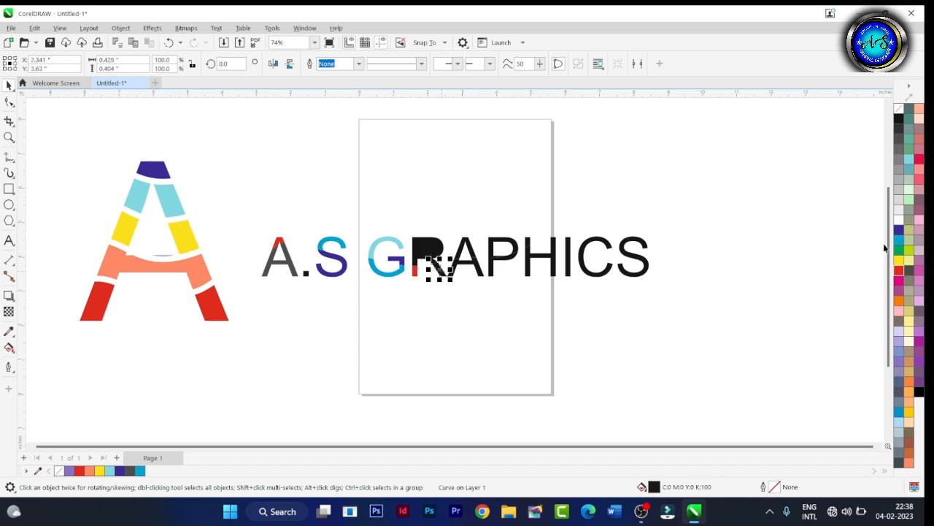
click(900, 280)
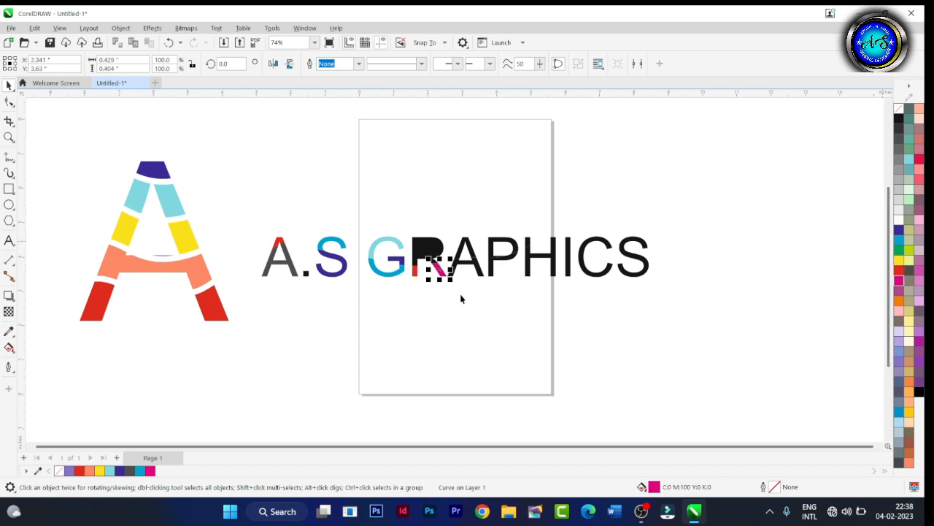
click(423, 249)
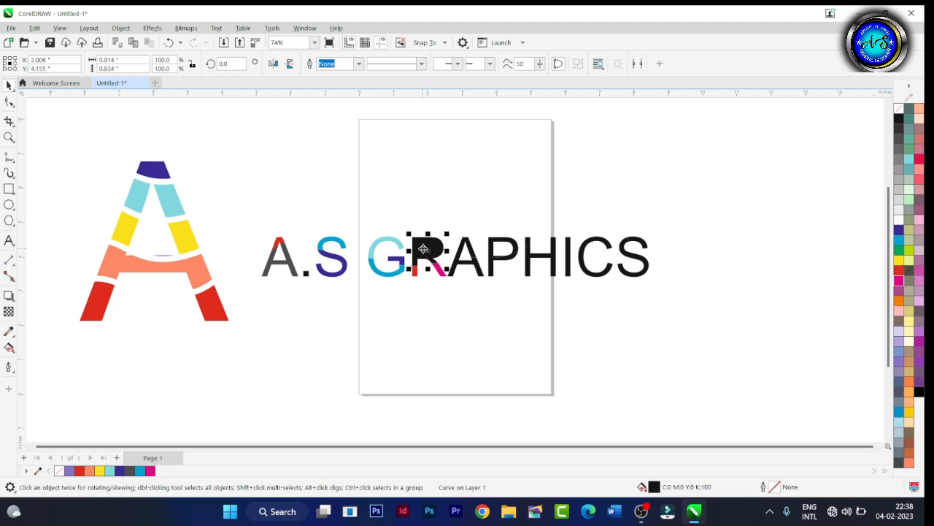
click(900, 230)
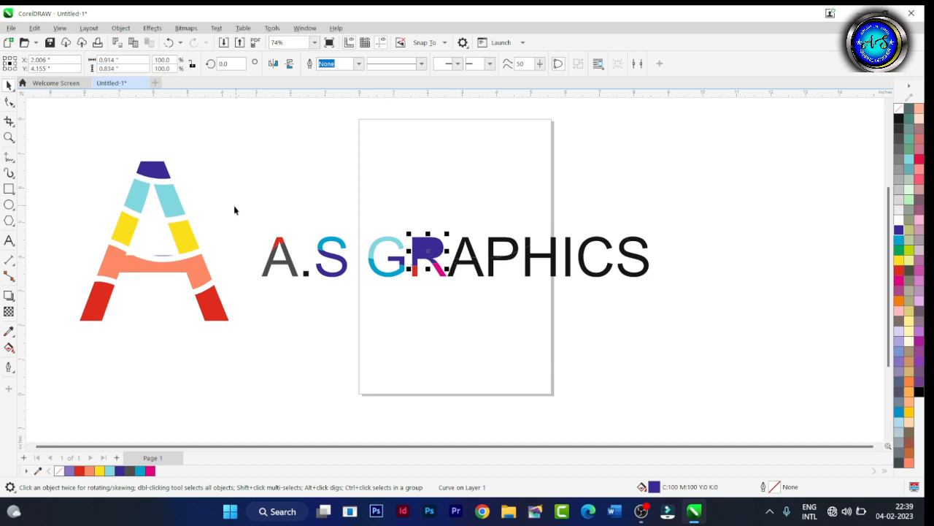
Delete all the A.S GRAPHICS letter pieces and move the whole colored A onto the middle of the page.
drag(234, 207, 668, 301)
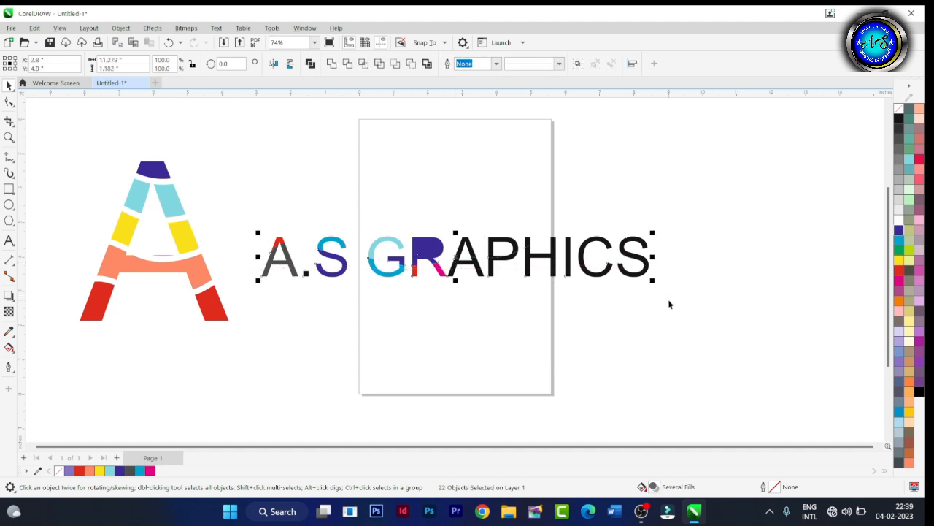
key(Delete)
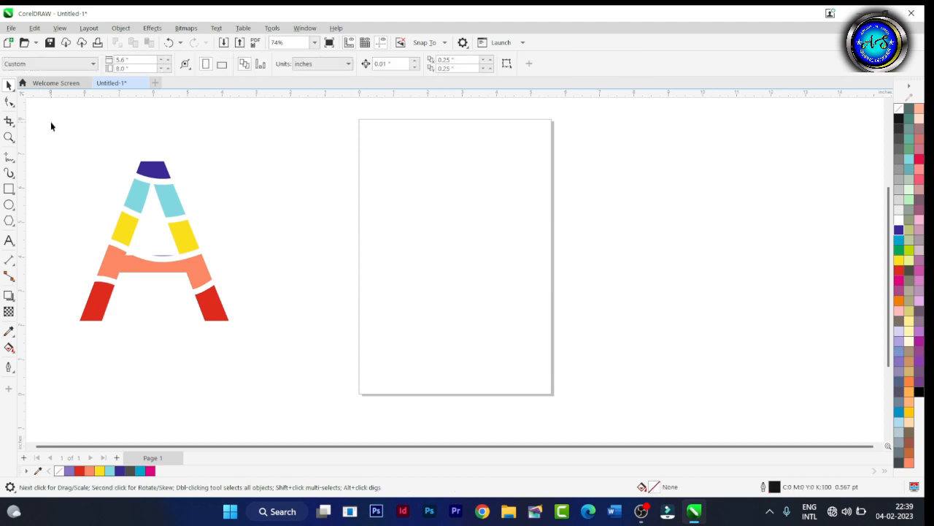
drag(50, 122, 253, 364)
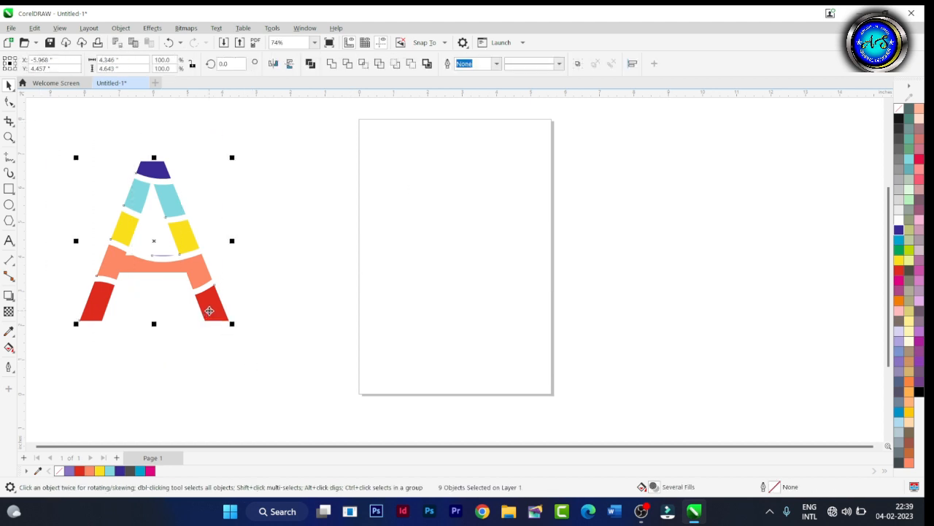
drag(211, 308, 518, 315)
click(308, 339)
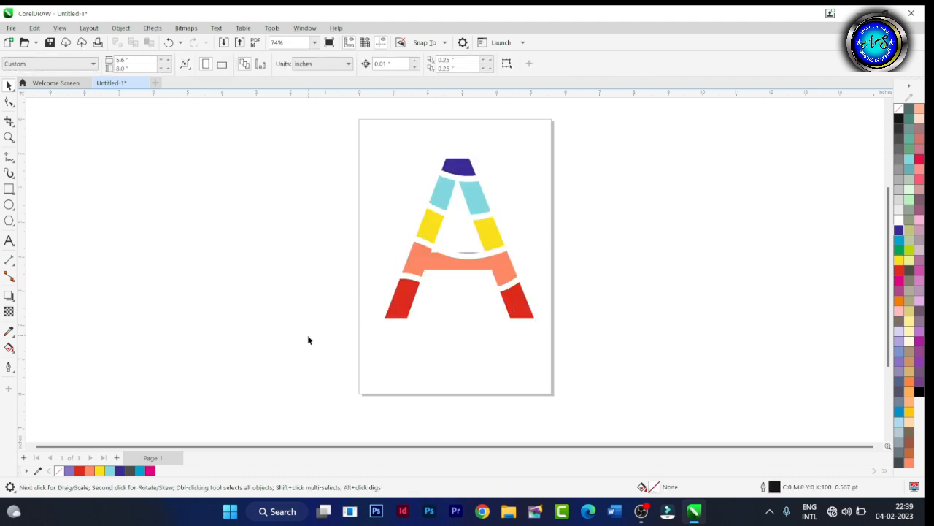
click(413, 301)
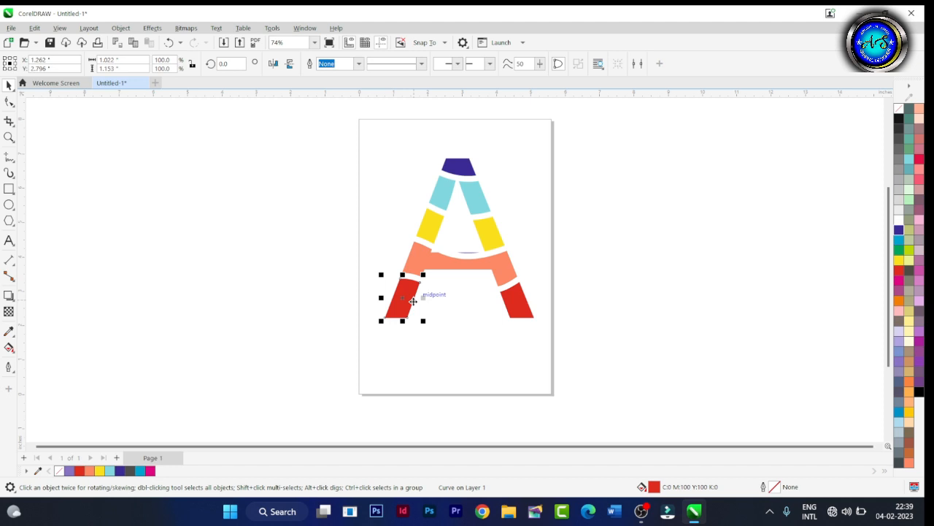